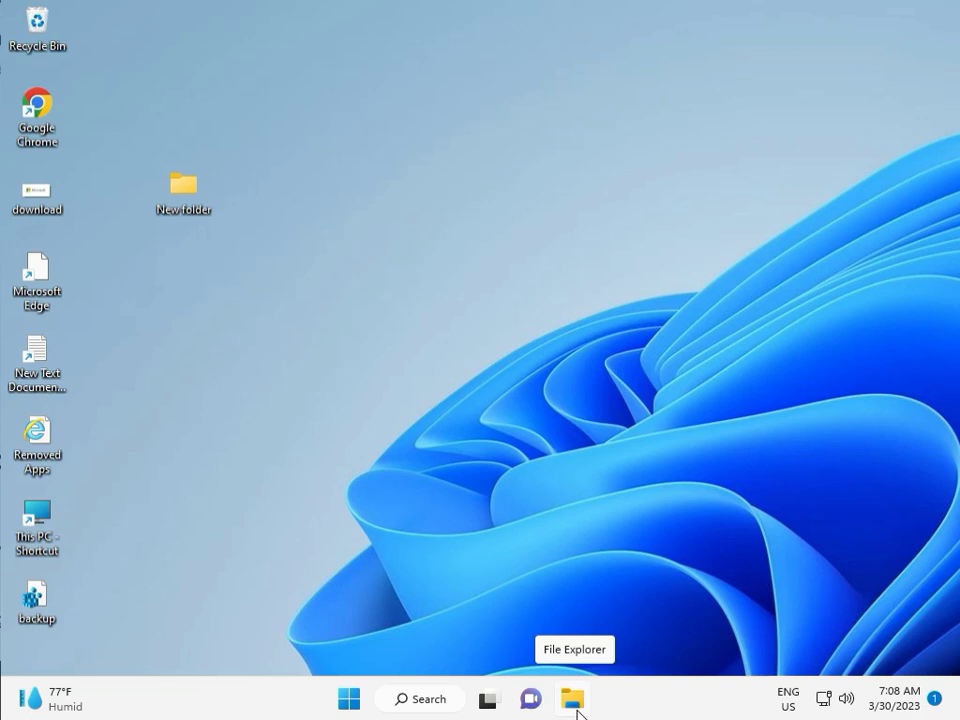
# Step: Open the list of other troubleshooters in the Windows system settings
pyautogui.click(349, 699)
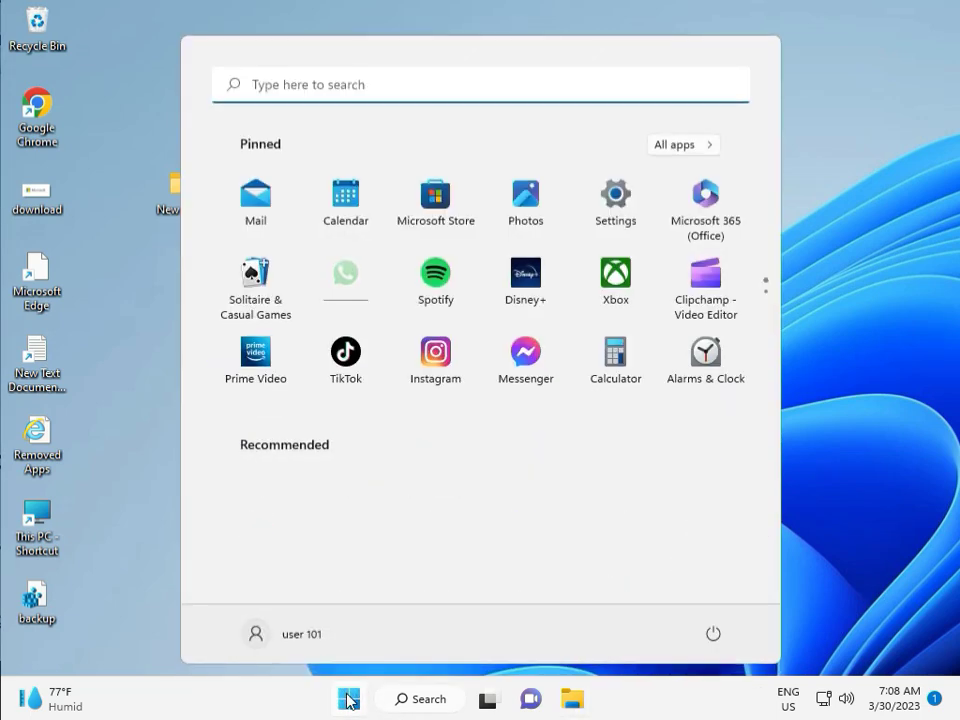
pyautogui.click(626, 203)
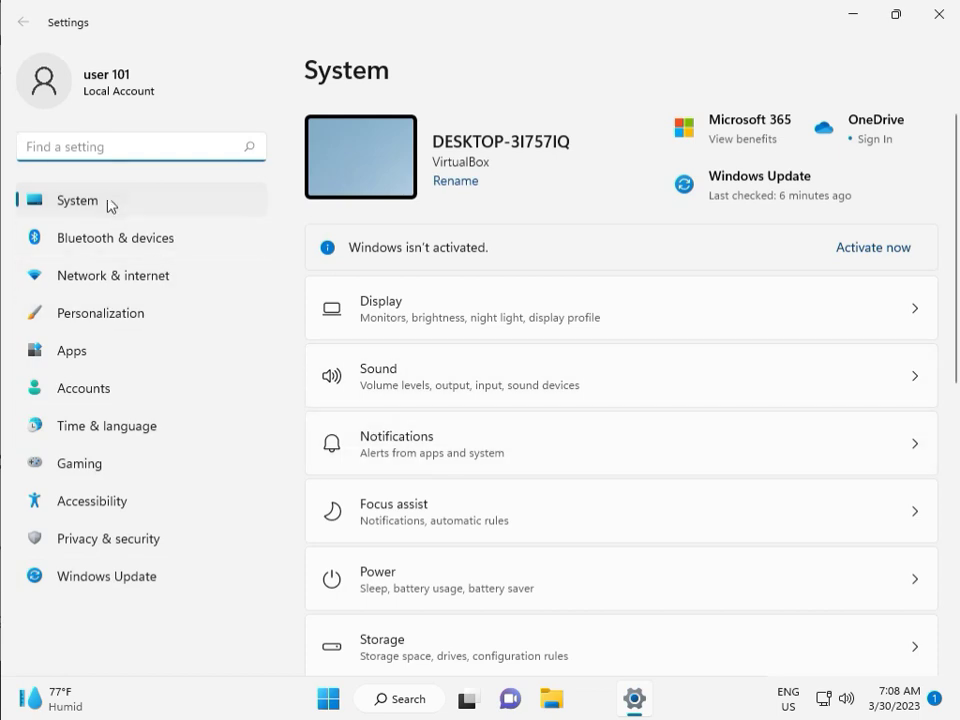
pyautogui.scroll(-2, 476, 508)
pyautogui.scroll(-1, 480, 523)
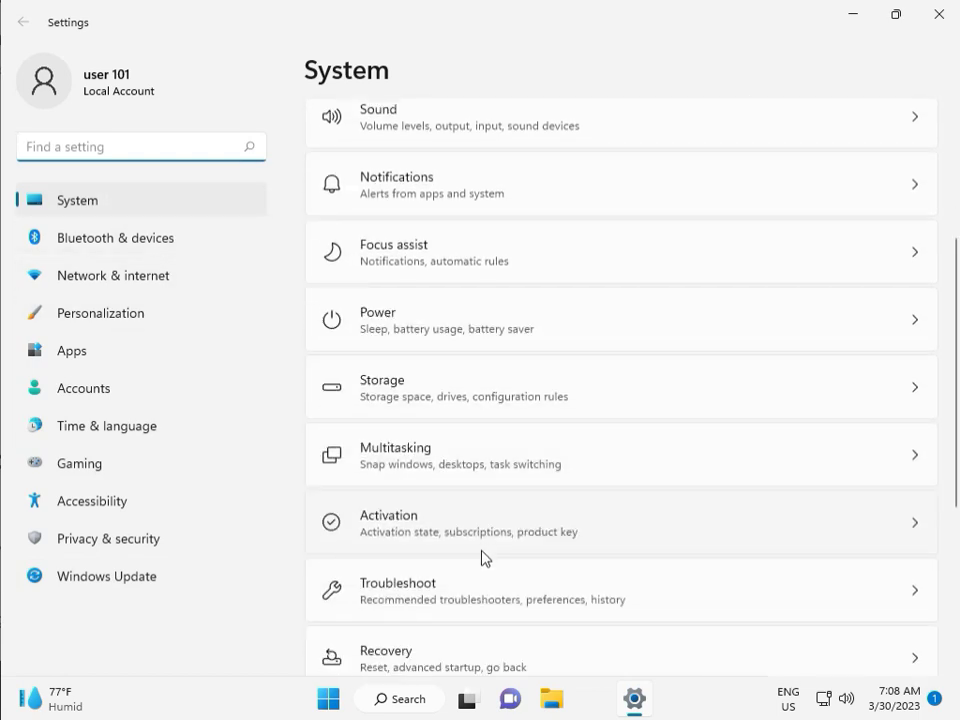
pyautogui.click(490, 598)
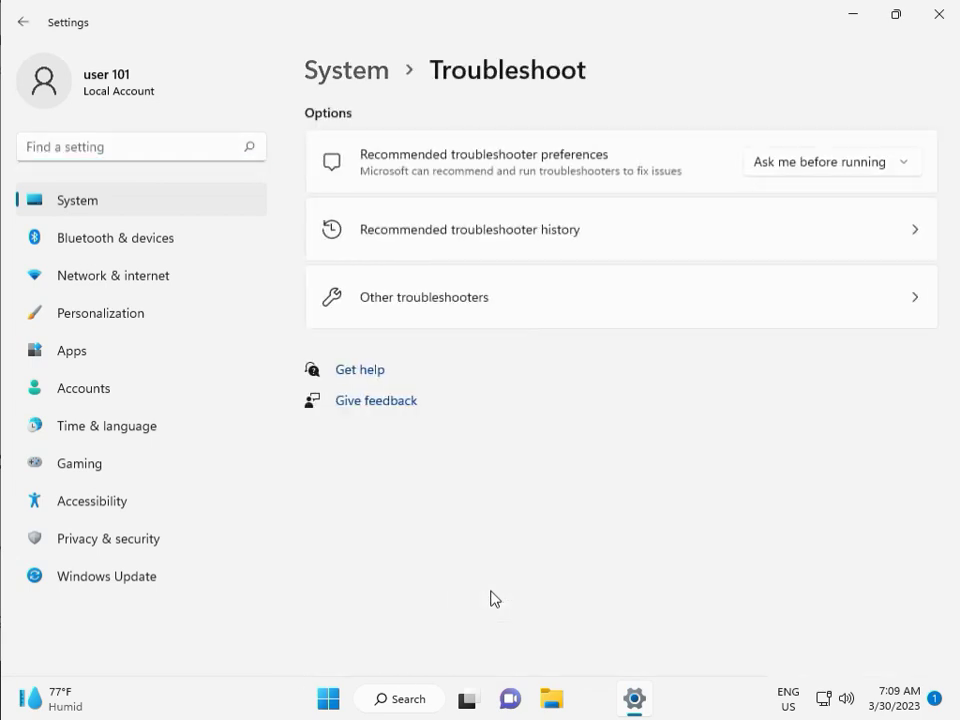
pyautogui.click(415, 306)
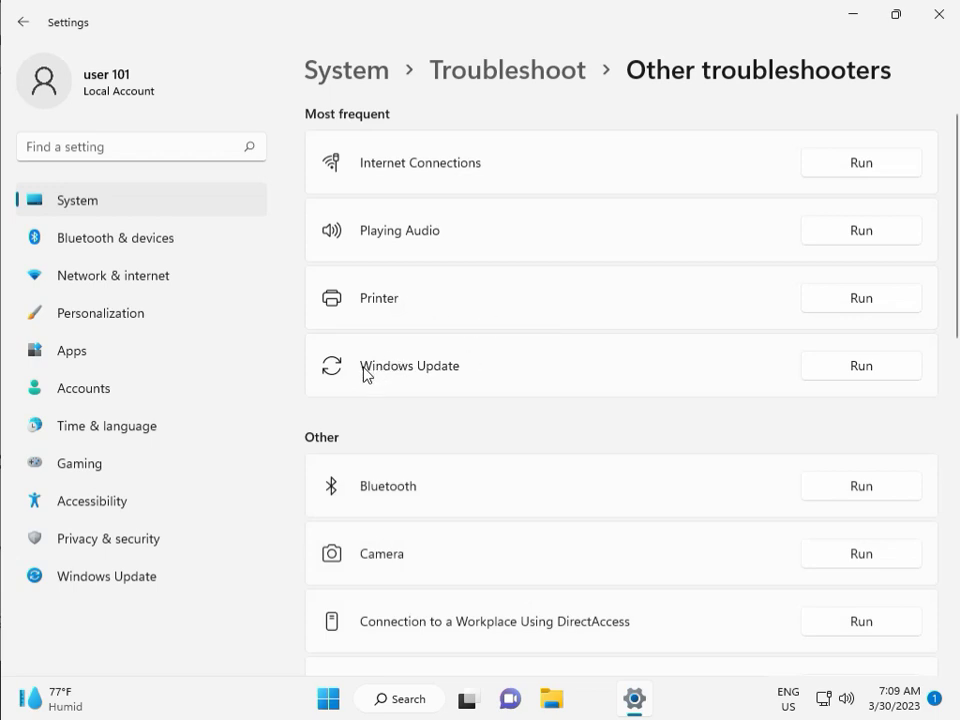
# Step: Run the Windows Update troubleshooter, then close it and the Settings window once it has completed
pyautogui.click(855, 367)
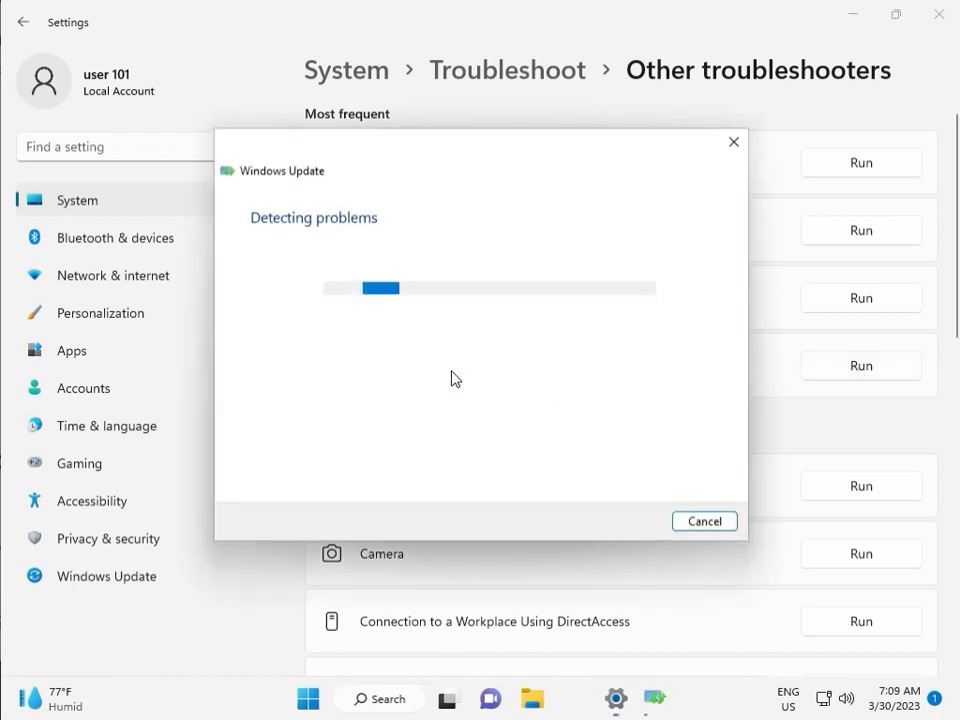
pyautogui.moveTo(452, 157); pyautogui.dragTo(324, 114)
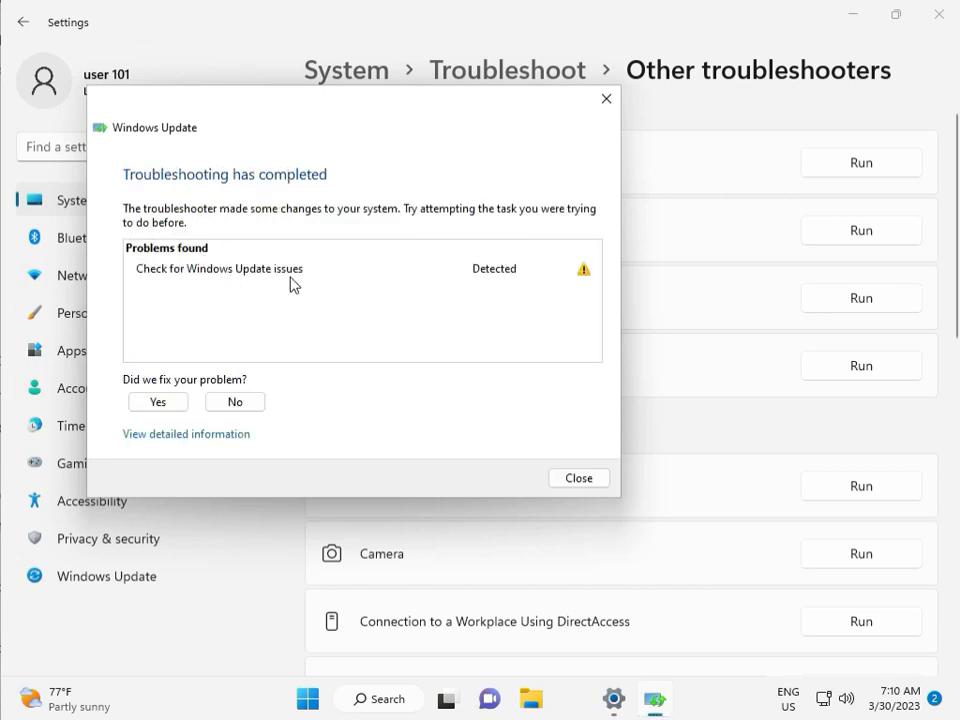
pyautogui.click(579, 480)
pyautogui.click(948, 27)
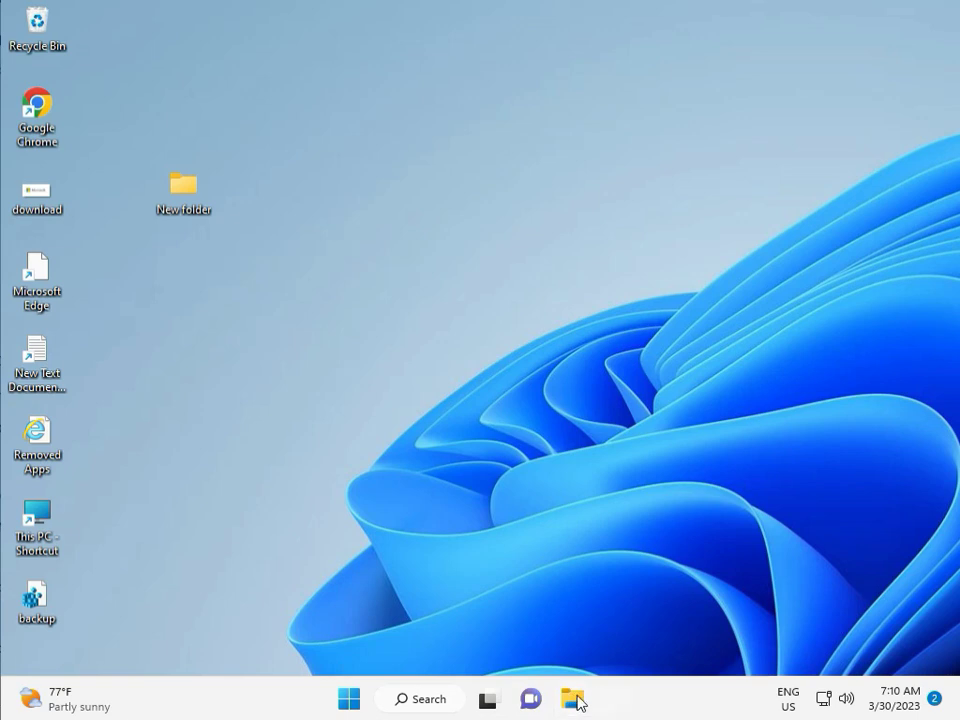
# Step: In File Explorer, open the Windows folder on Local Disk (C:)
pyautogui.click(573, 699)
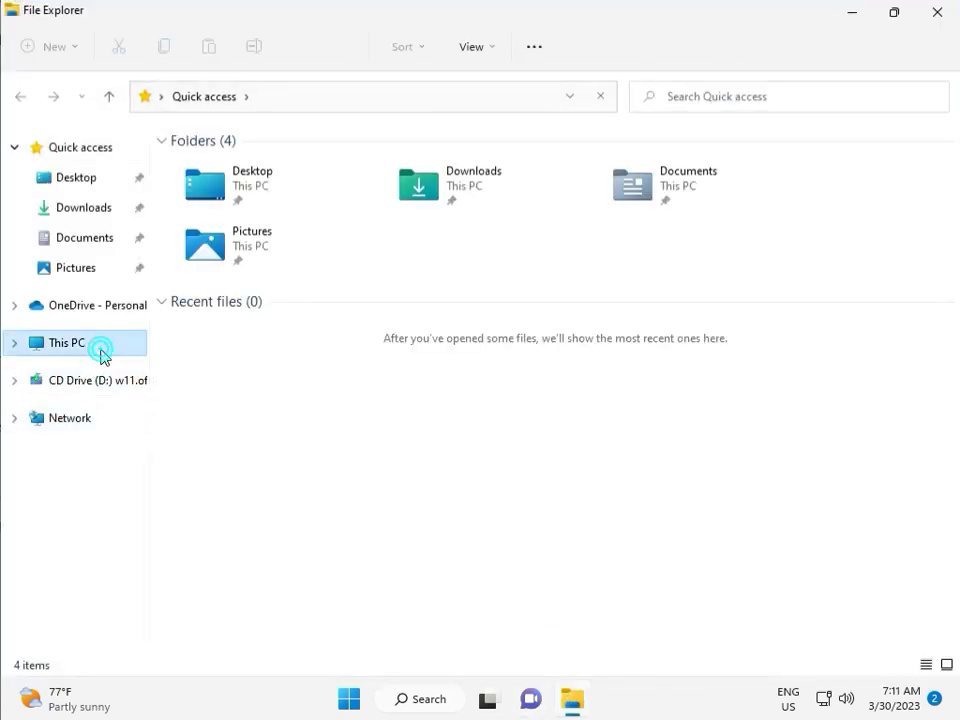
pyautogui.click(101, 354)
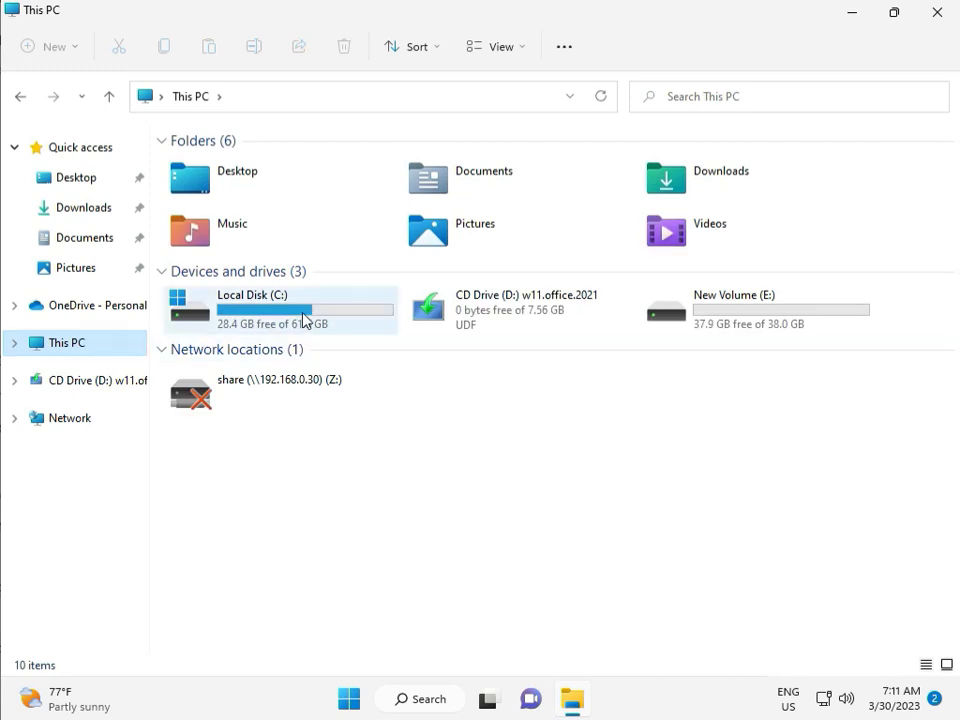
pyautogui.doubleClick(302, 308)
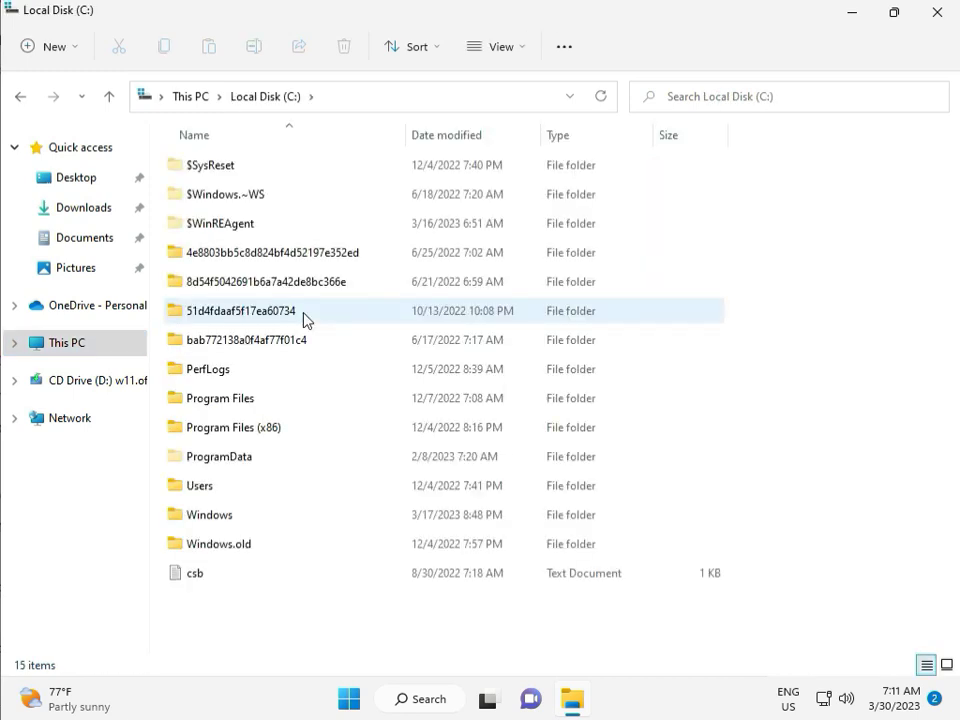
pyautogui.click(247, 517)
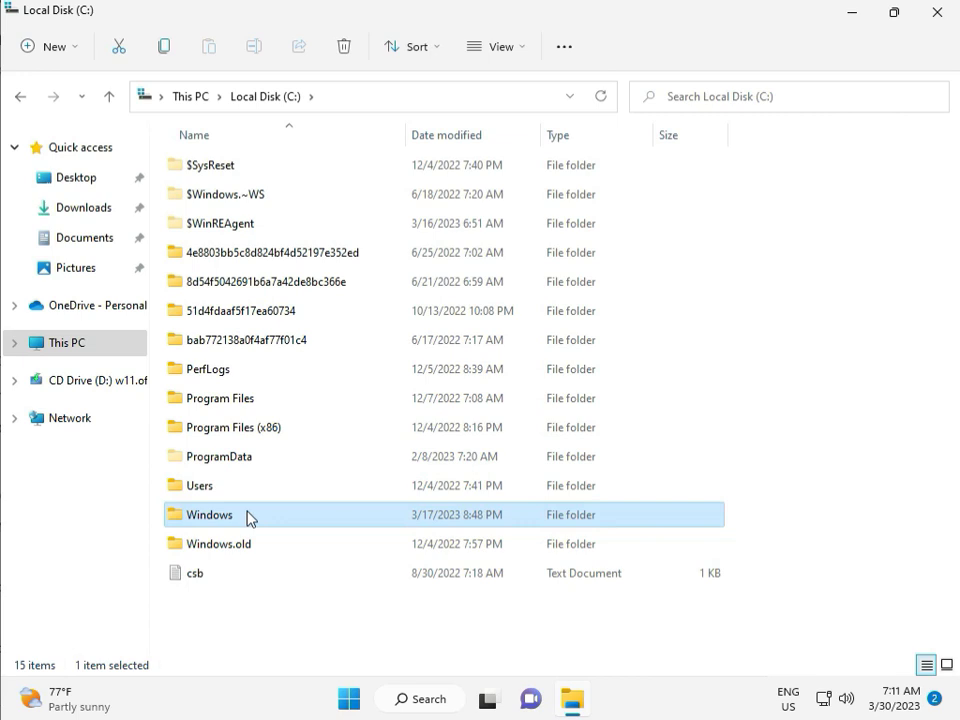
pyautogui.doubleClick(247, 516)
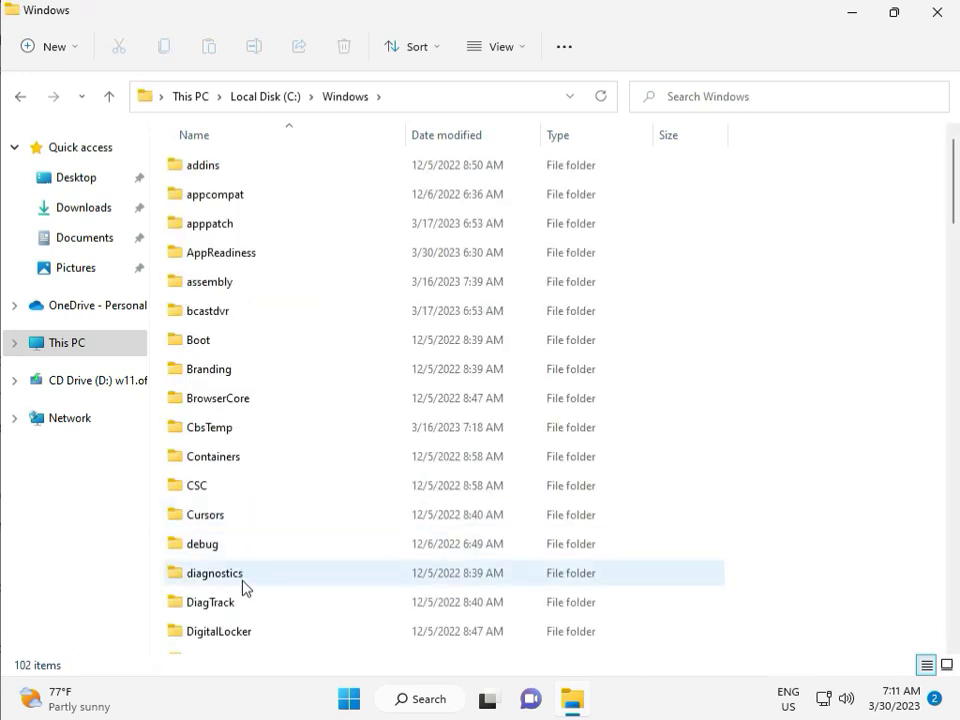
# Step: Find and open the SoftwareDistribution folder inside the Windows folder
pyautogui.scroll(-8, 349, 572)
pyautogui.scroll(-3, 348, 572)
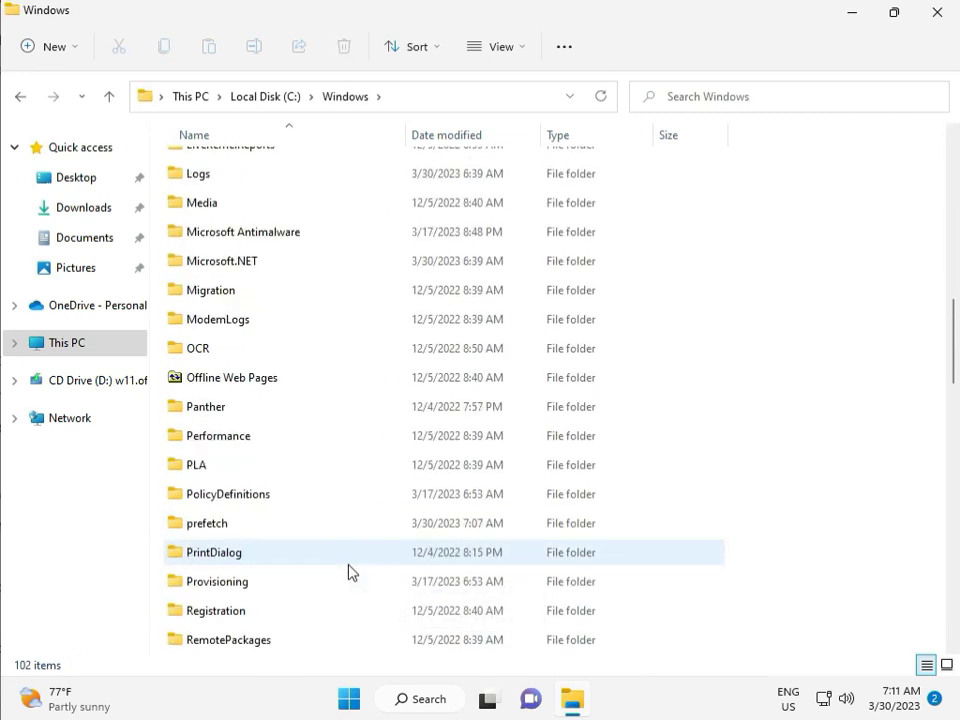
pyautogui.scroll(-4, 348, 572)
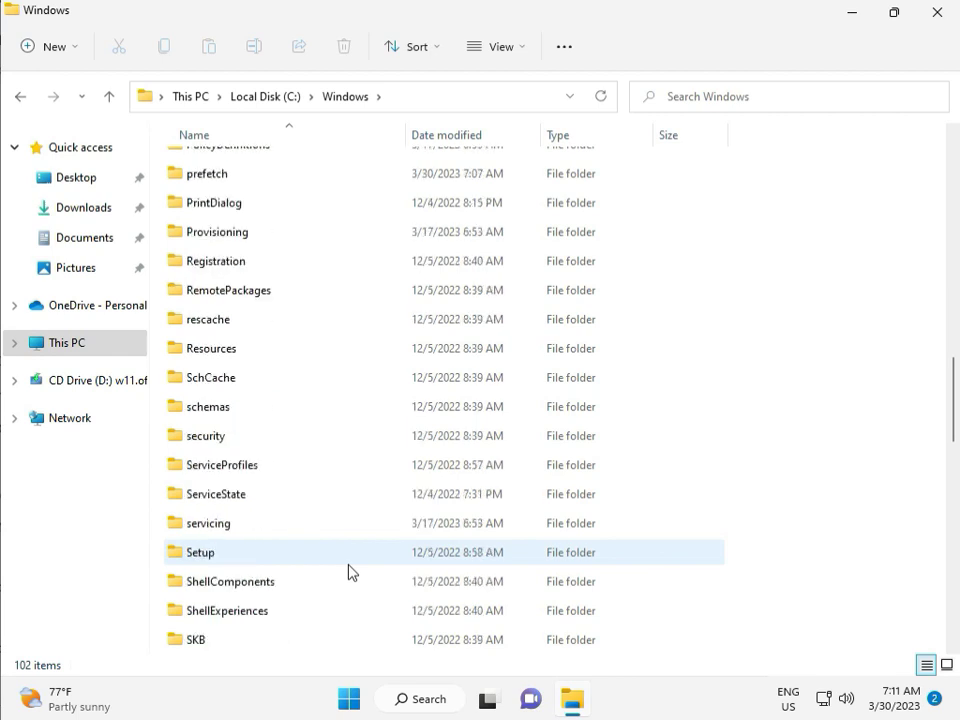
pyautogui.scroll(-2, 345, 568)
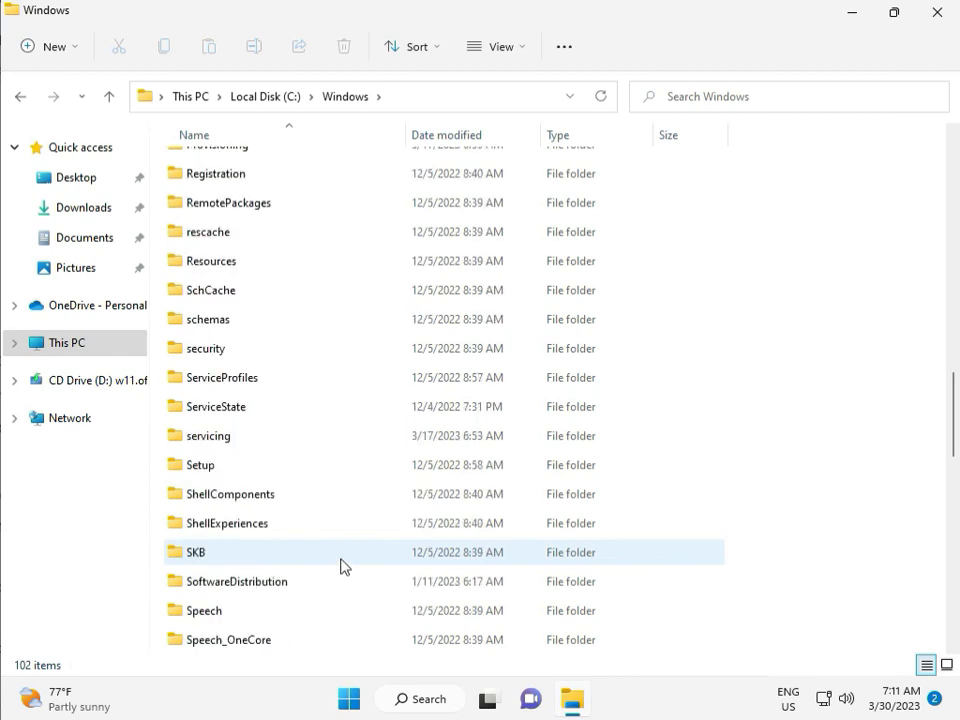
pyautogui.click(262, 497)
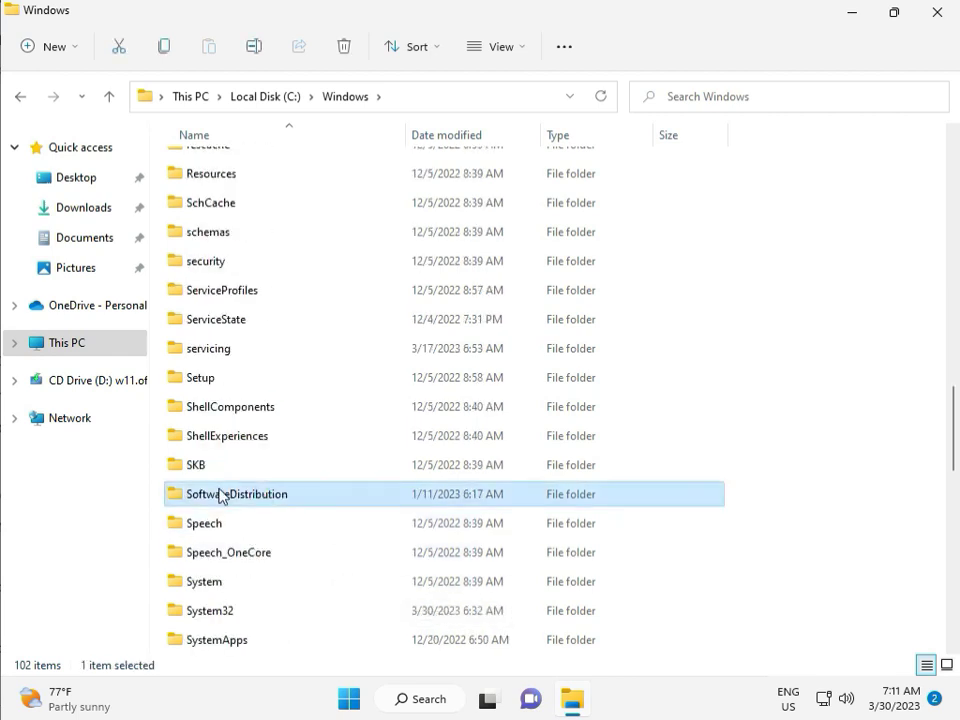
pyautogui.doubleClick(249, 497)
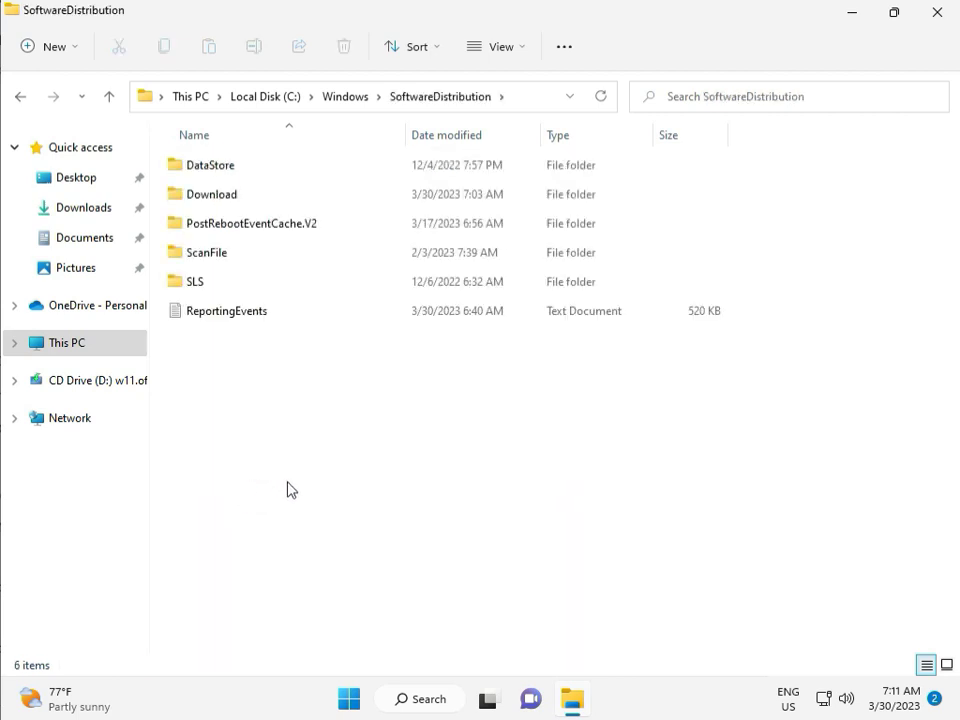
# Step: Delete all contents of the Download folder with administrator permission for all items, then close File Explorer
pyautogui.moveTo(498, 717)
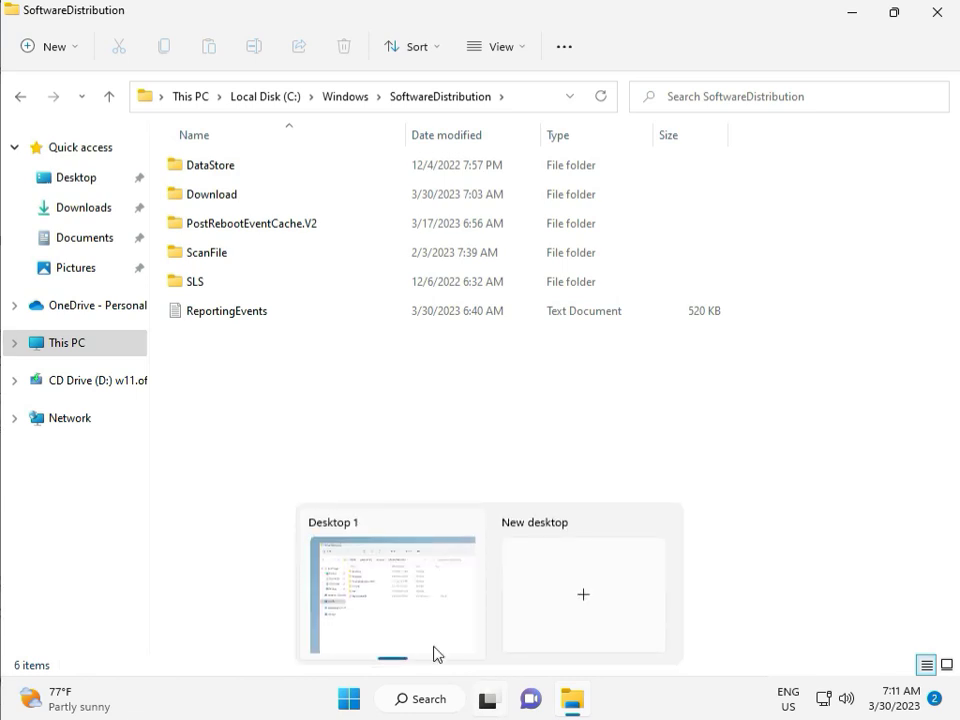
pyautogui.doubleClick(246, 196)
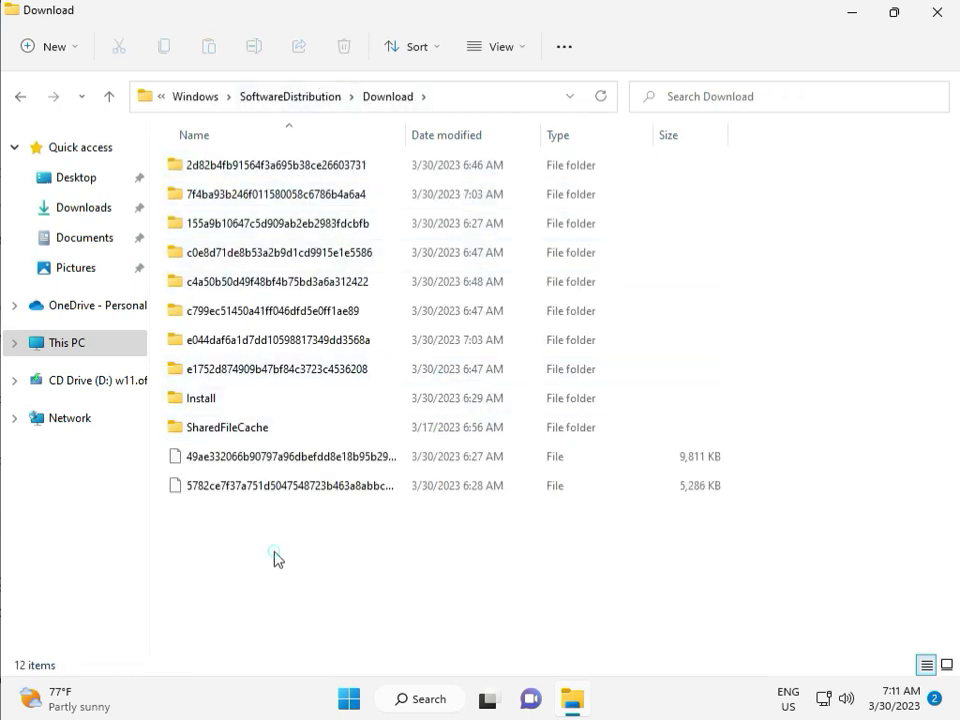
pyautogui.moveTo(279, 551); pyautogui.dragTo(286, 175)
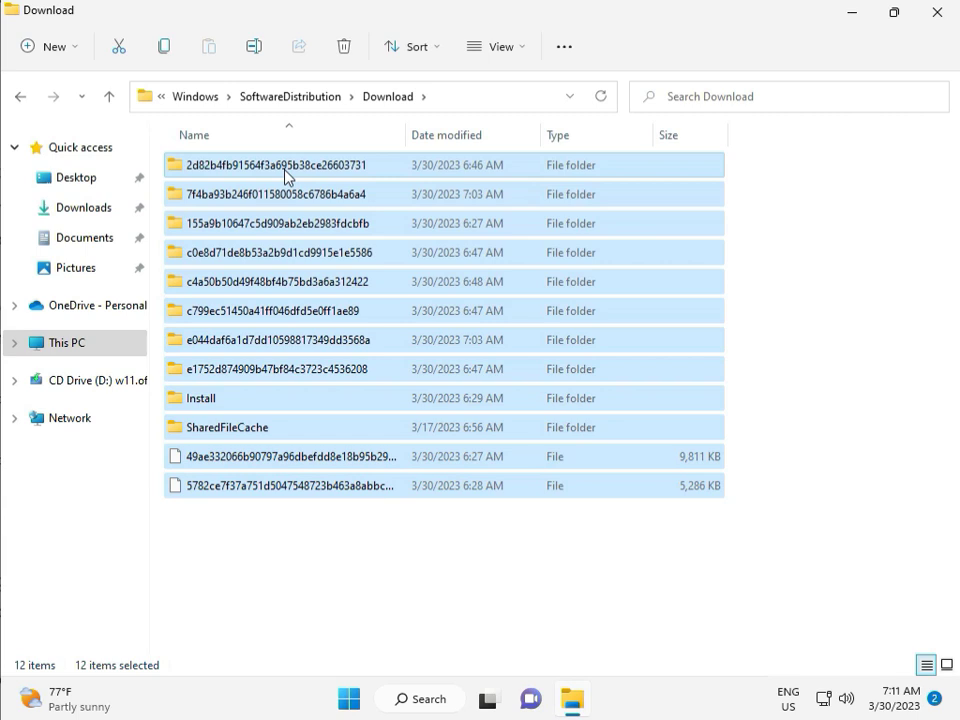
pyautogui.press('Delete')
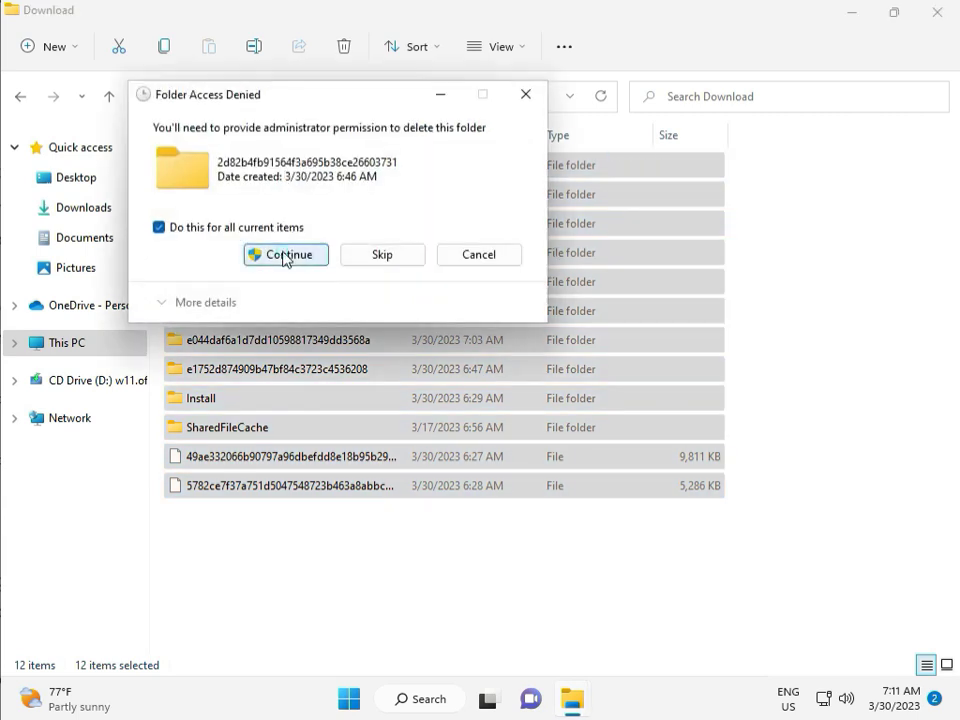
pyautogui.click(285, 256)
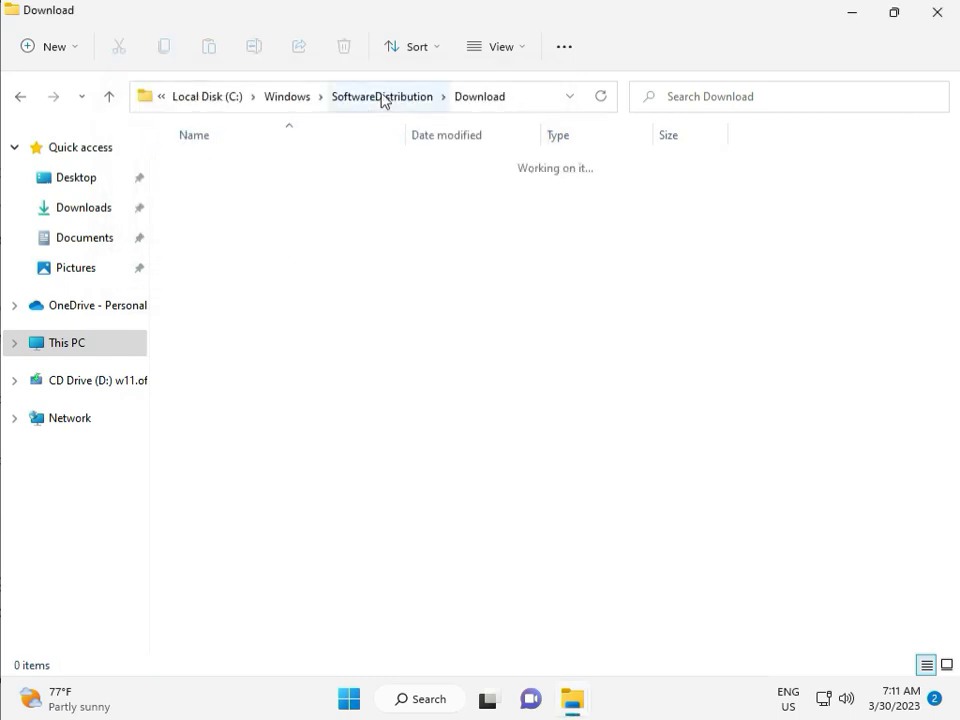
pyautogui.click(381, 97)
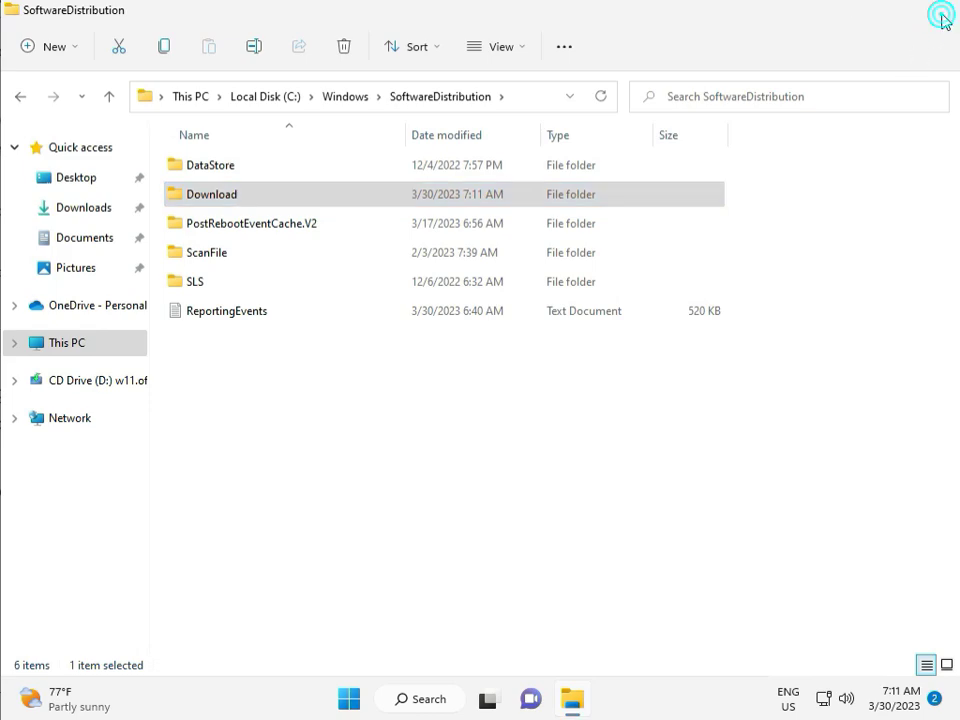
pyautogui.click(936, 14)
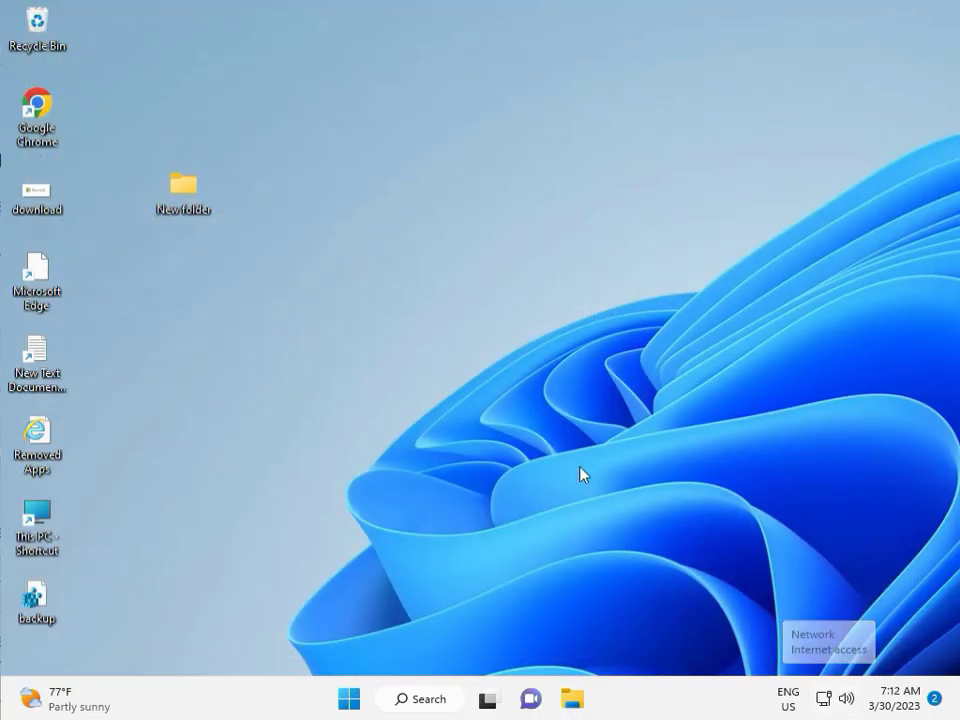
# Step: Open the Services console by running services.msc
pyautogui.click(551, 401)
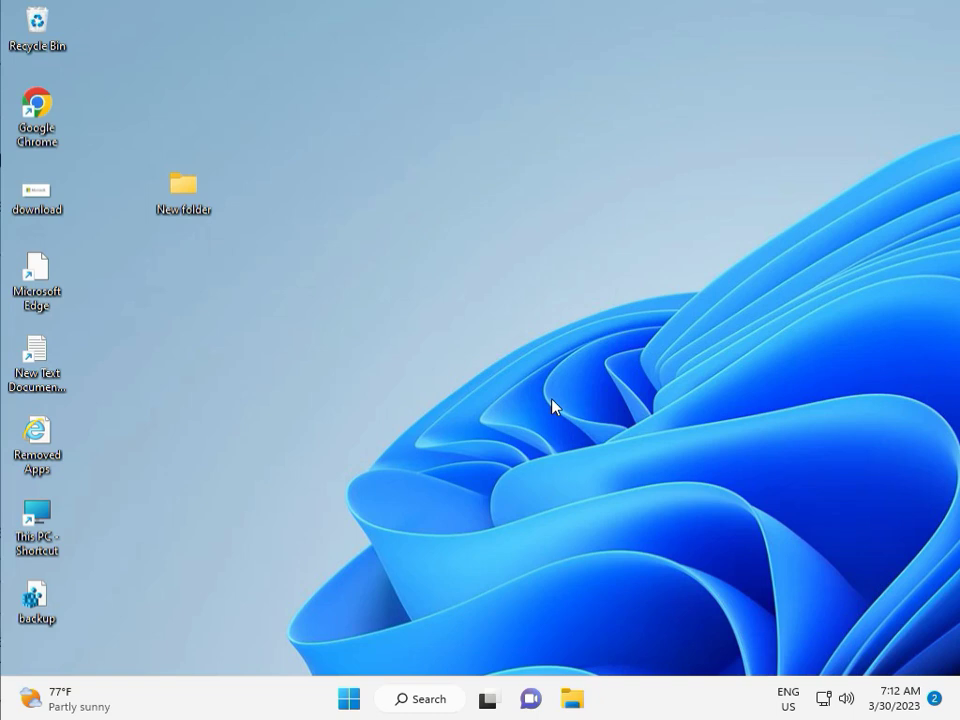
pyautogui.press('super+r')
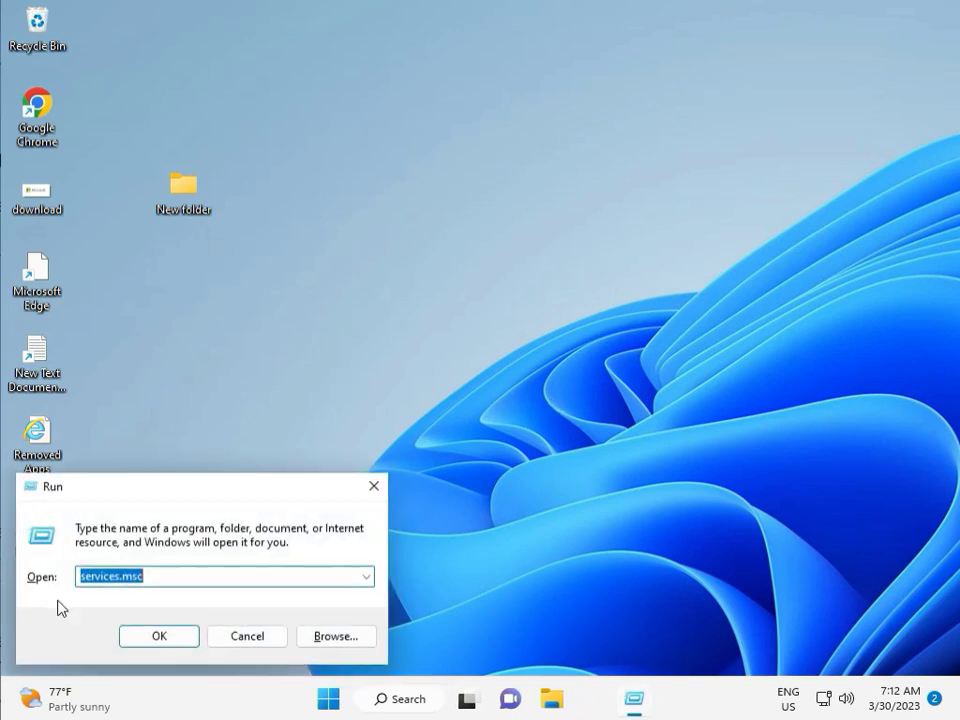
pyautogui.click(157, 636)
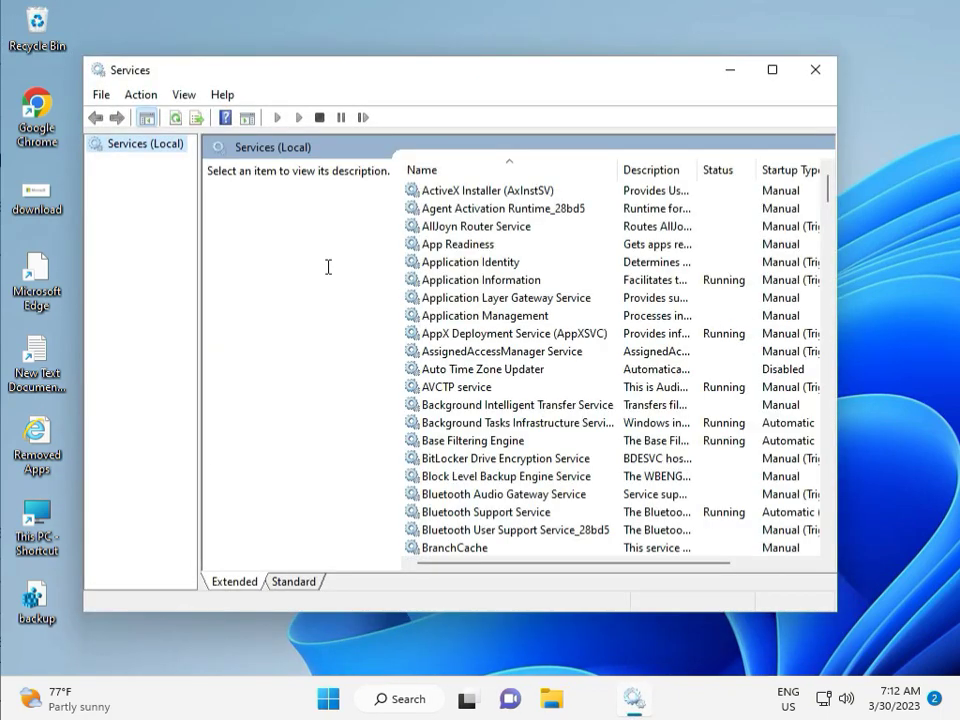
# Step: Find the Windows Update service in the services list and restart it
pyautogui.click(531, 299)
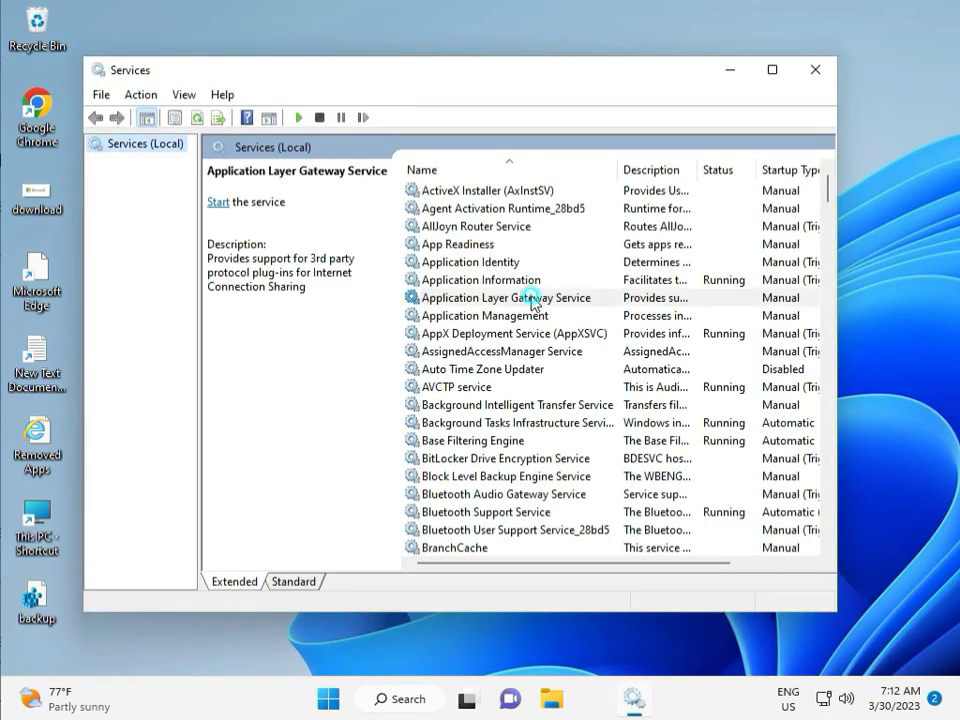
pyautogui.press('w')
pyautogui.scroll(-3, 495, 415)
pyautogui.scroll(-7, 494, 502)
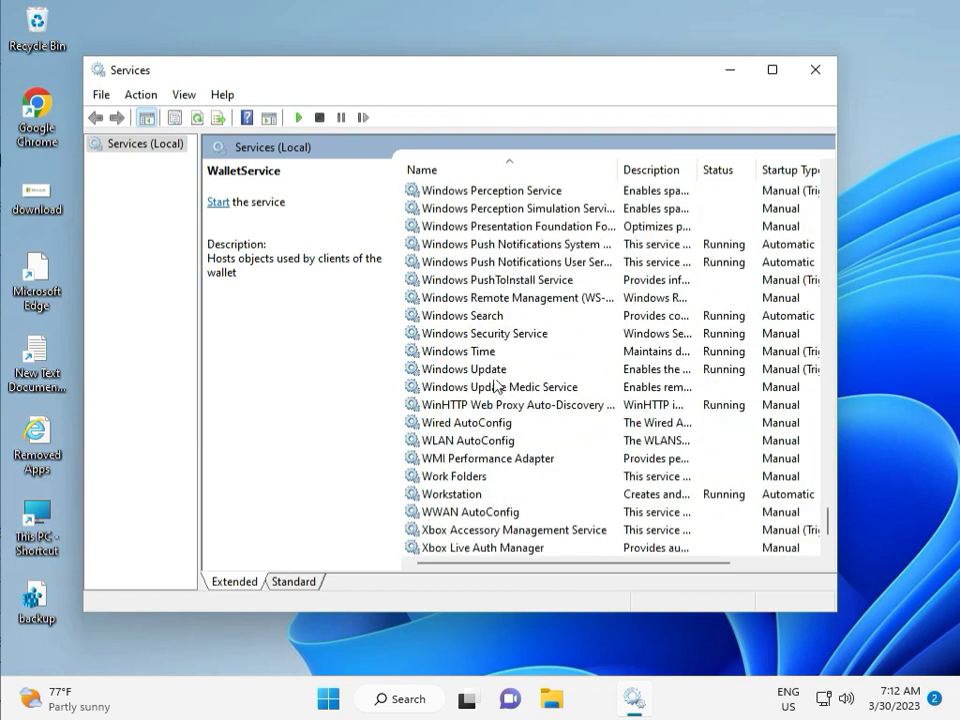
pyautogui.click(497, 369)
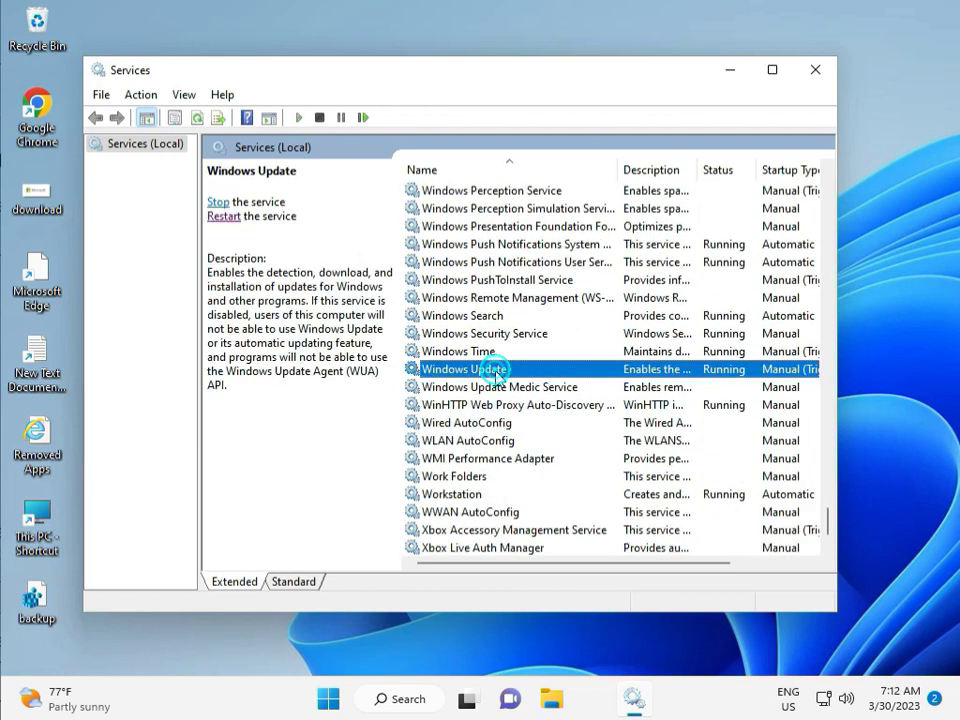
pyautogui.click(226, 217)
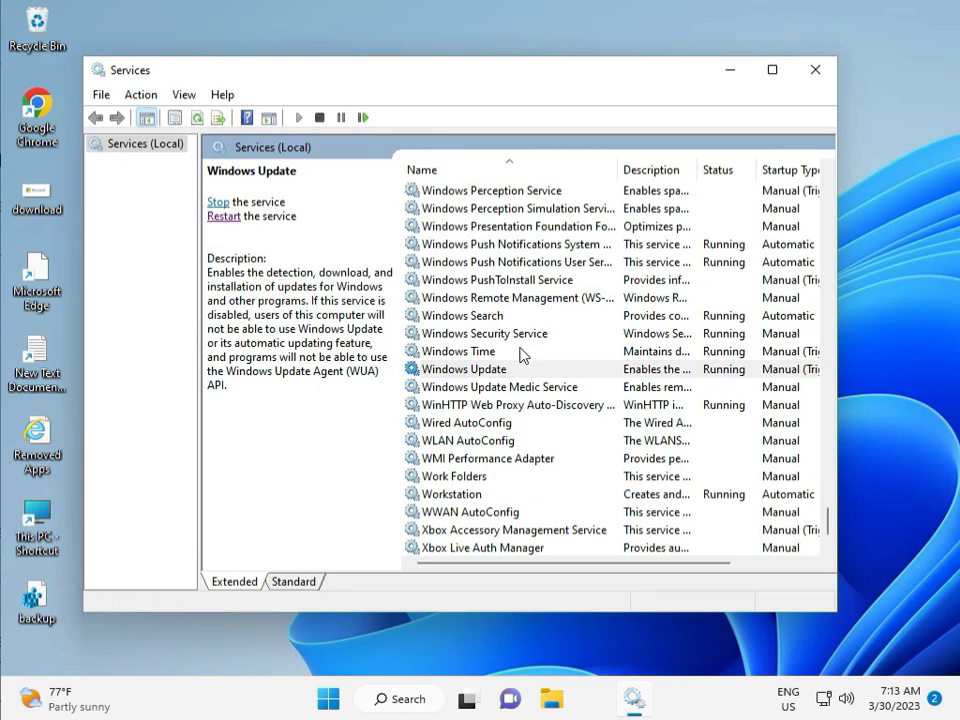
# Step: Set the Windows Update service's startup type to Automatic, apply the change, and close the Services console
pyautogui.doubleClick(489, 370)
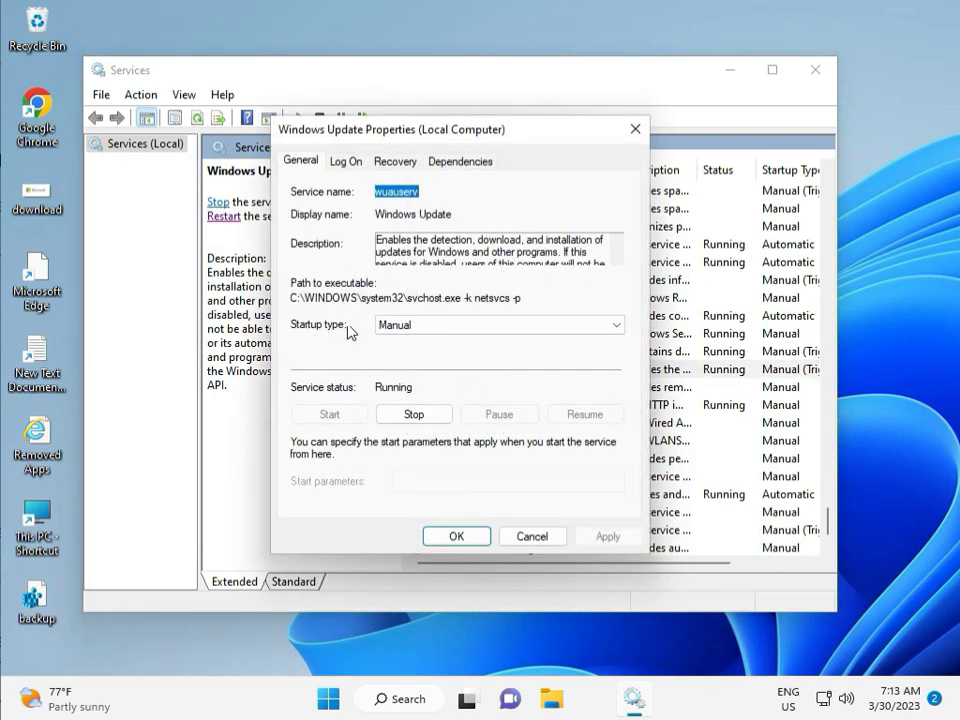
pyautogui.click(418, 323)
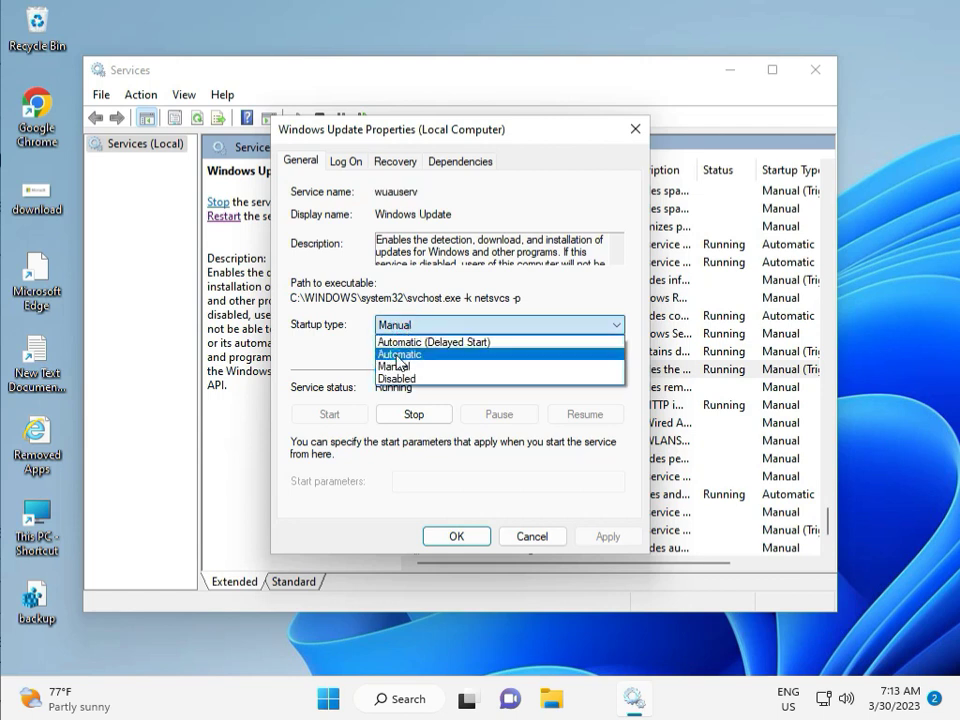
pyautogui.click(397, 356)
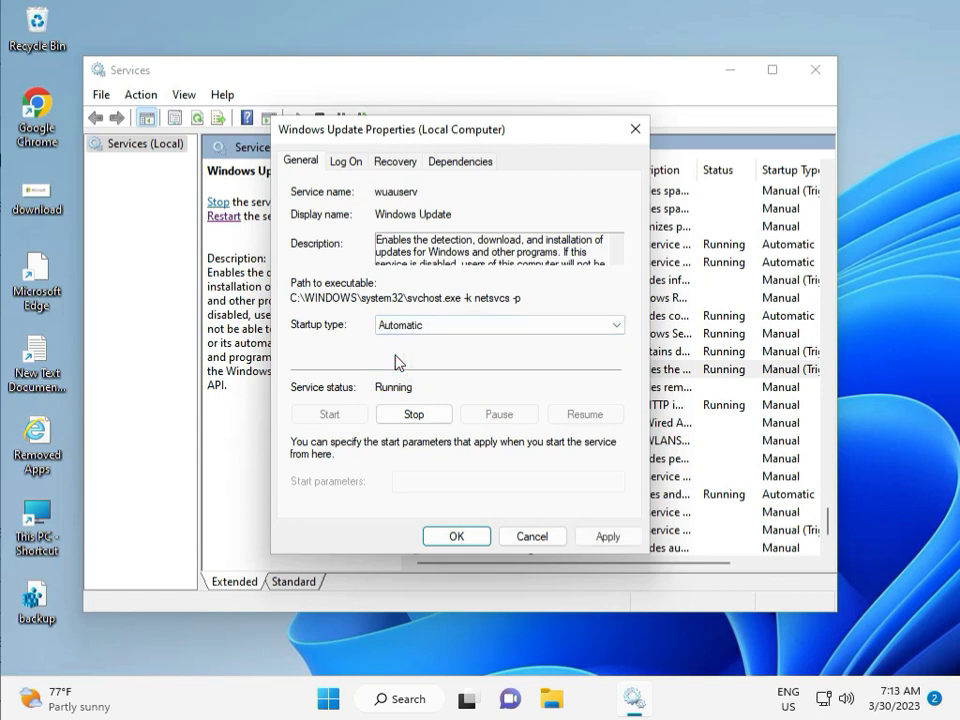
pyautogui.click(608, 537)
pyautogui.click(454, 536)
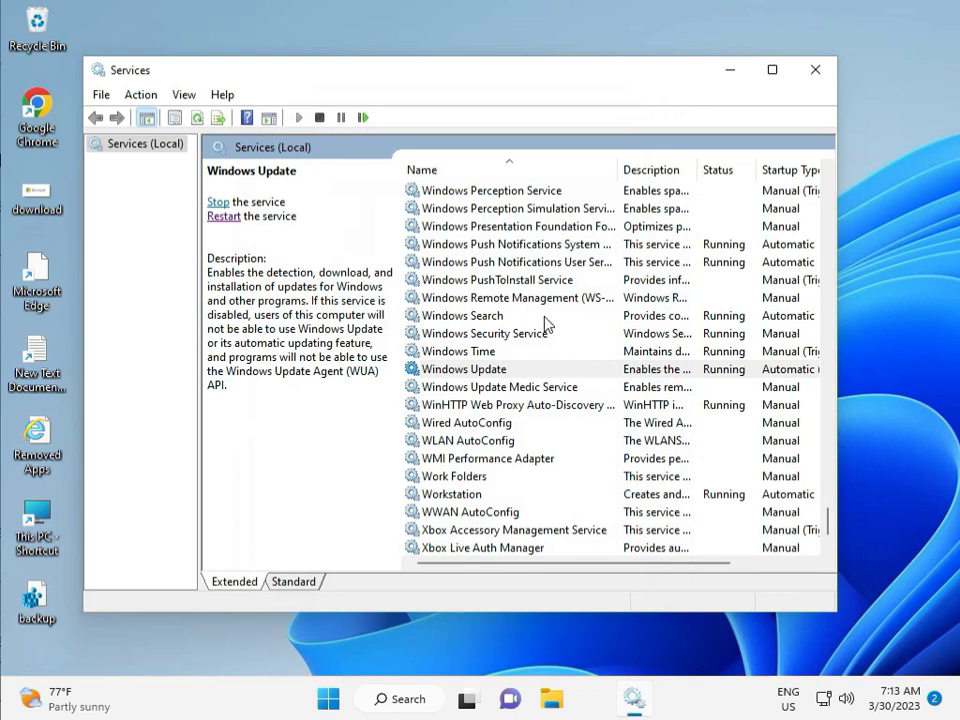
pyautogui.click(817, 72)
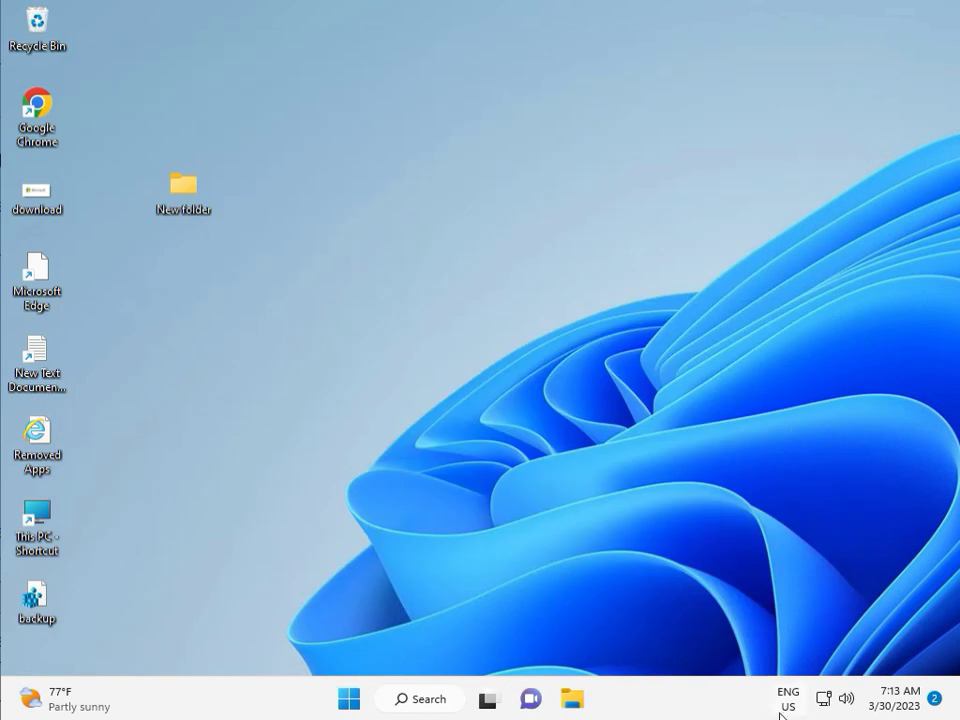
# Step: Open Registry Editor by running regedit and allow it to make changes to the device
pyautogui.click(536, 511)
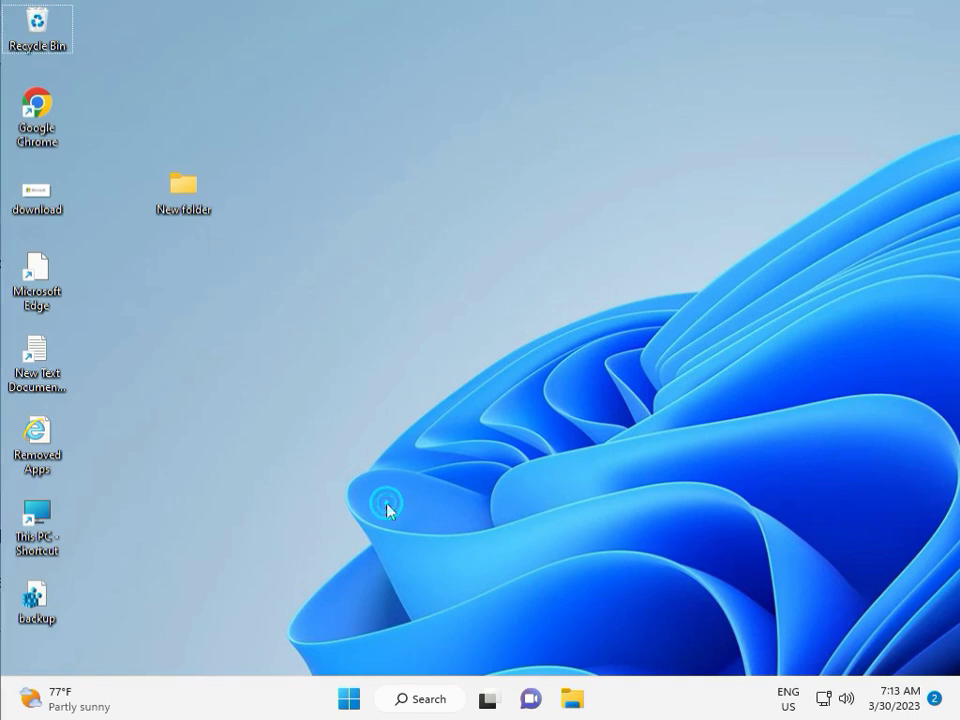
pyautogui.press('super+r')
pyautogui.write('r')
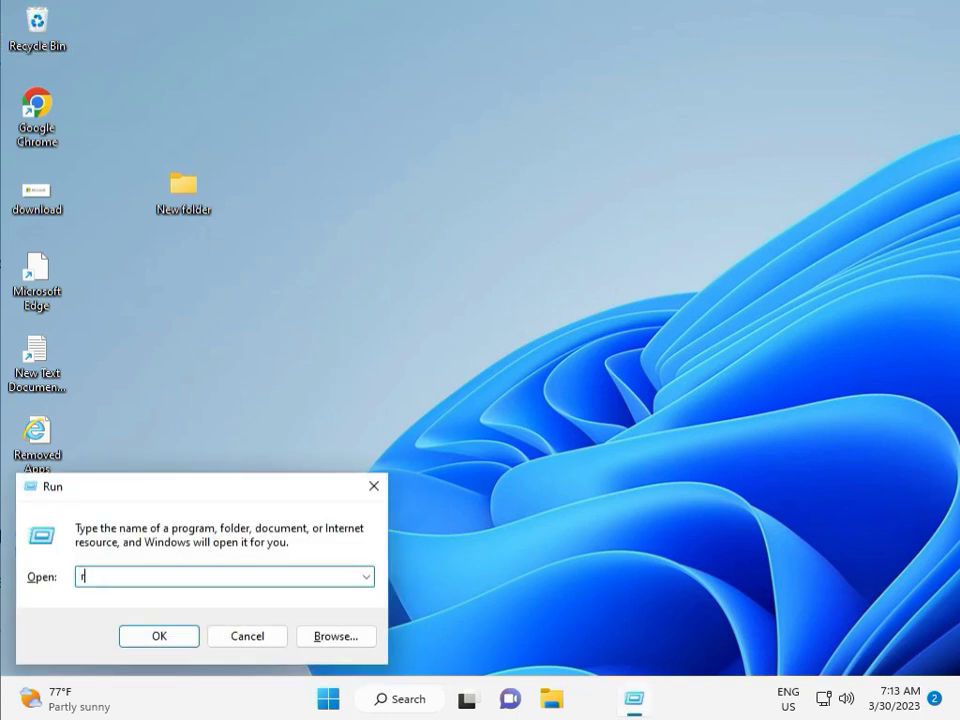
pyautogui.write('egew')
pyautogui.write('it')
pyautogui.press('Return')
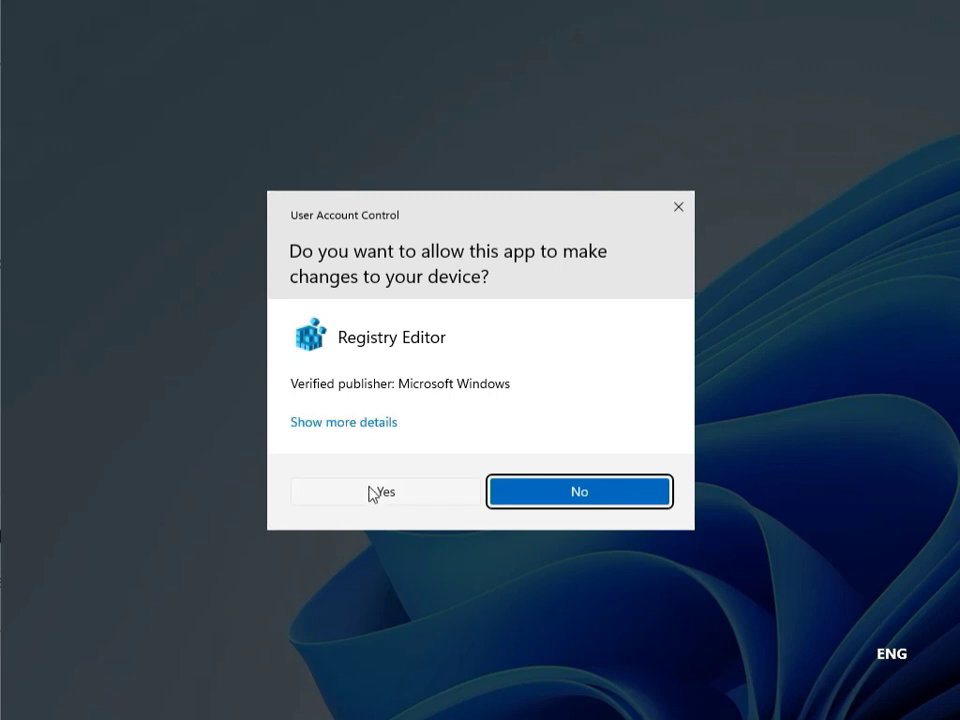
pyautogui.click(376, 492)
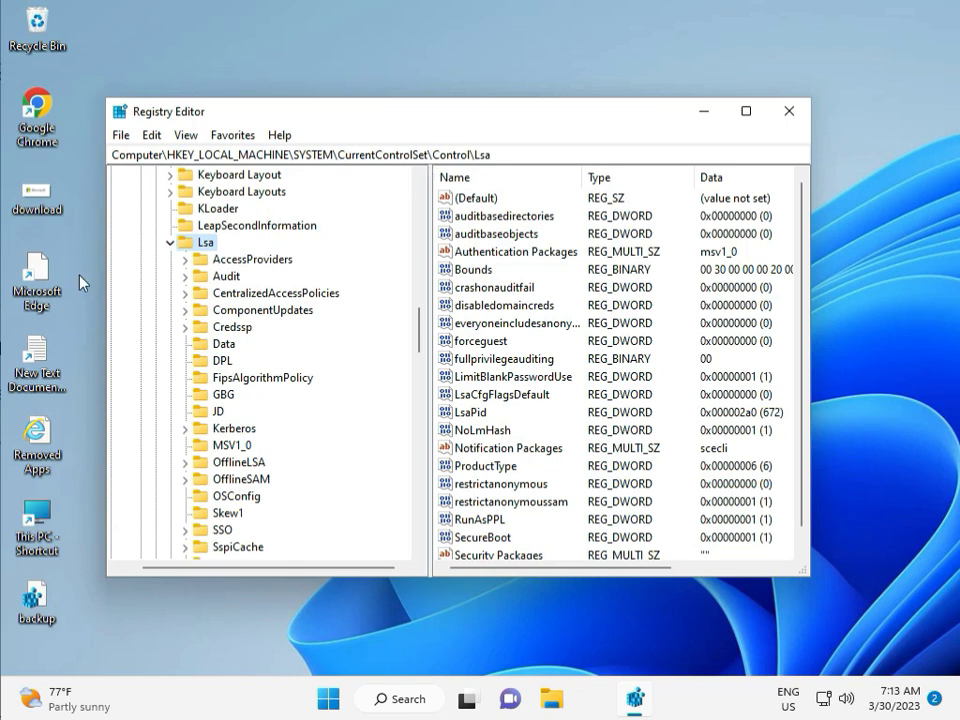
# Step: Collapse the expanded Lsa, SYSTEM and HKEY_LOCAL_MACHINE branches of the registry tree
pyautogui.click(170, 242)
pyautogui.scroll(20, 172, 250)
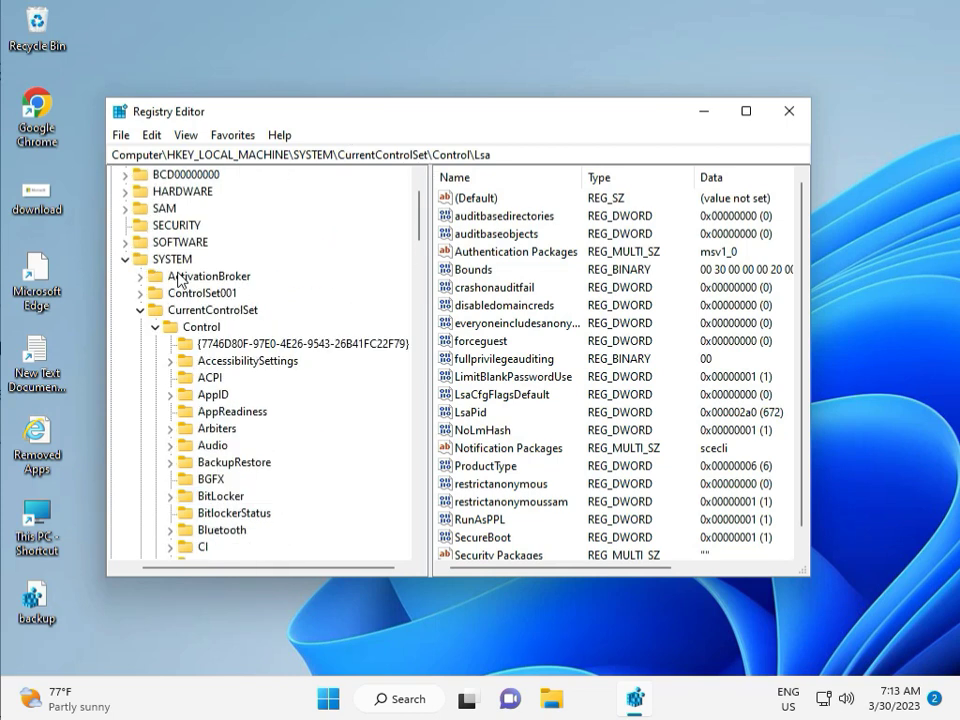
pyautogui.click(123, 327)
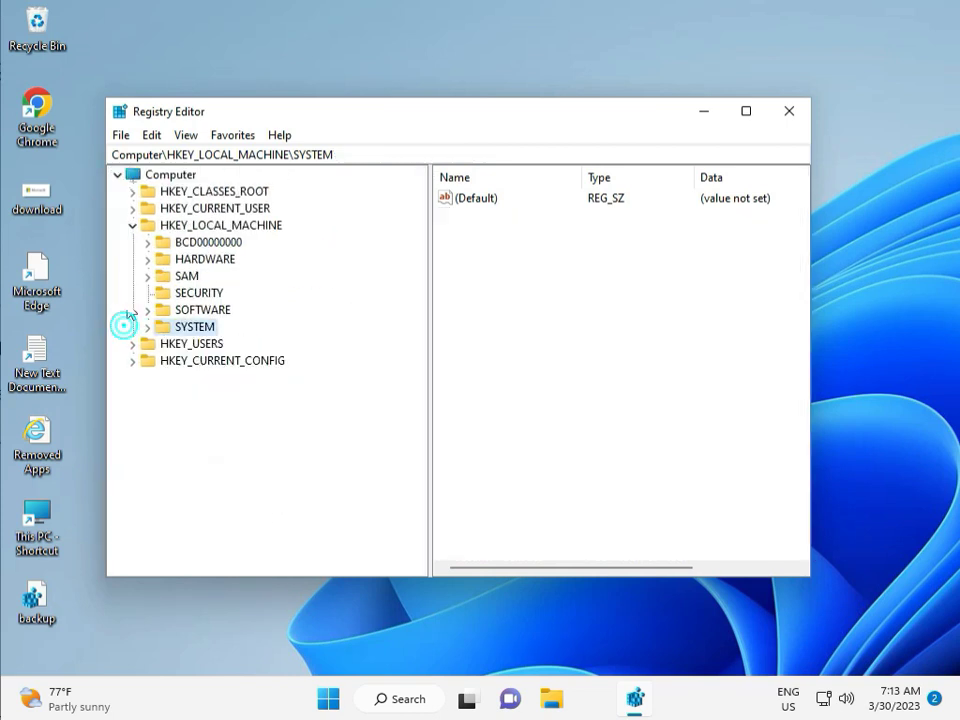
pyautogui.click(134, 226)
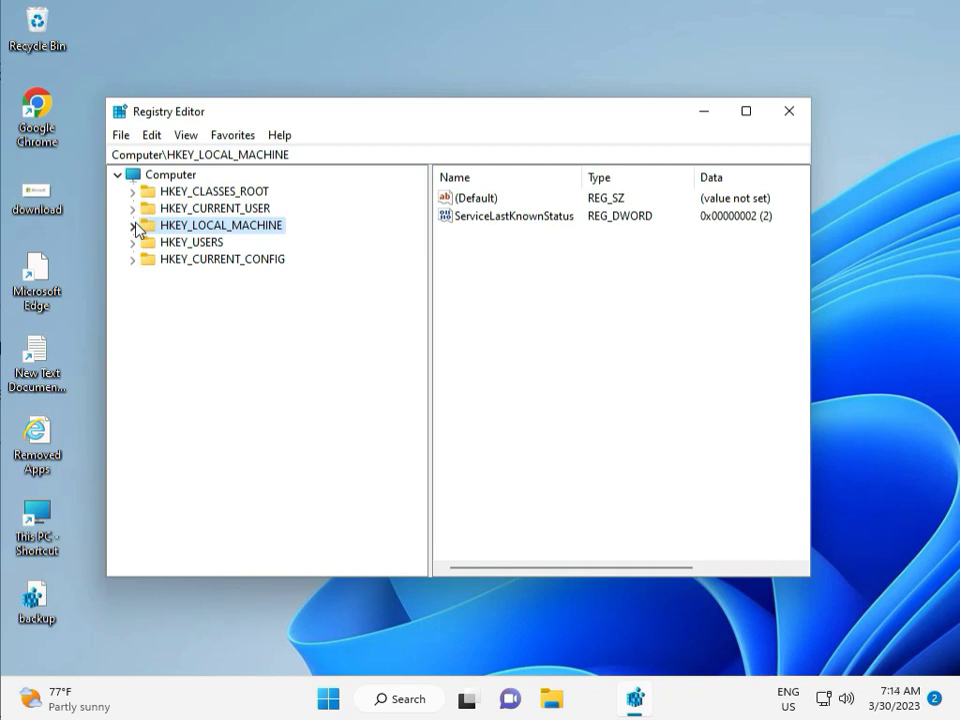
# Step: Examine the subkeys under HKEY_LOCAL_MACHINE\SOFTWARE\Policies\Microsoft\Windows for Windows Update policies, then close Registry Editor
pyautogui.click(134, 225)
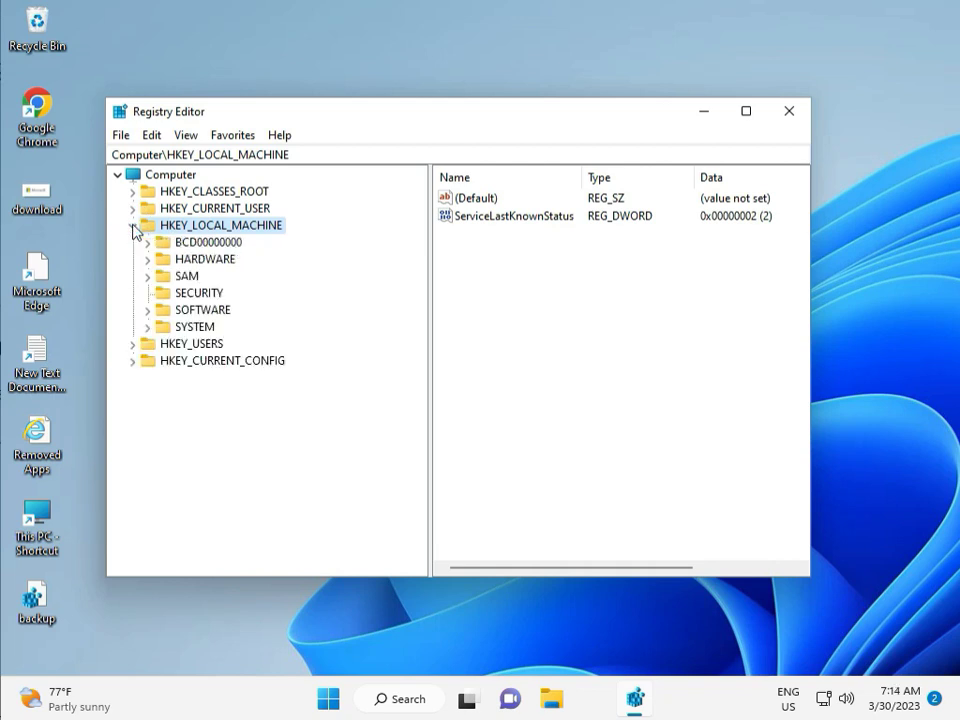
pyautogui.click(148, 310)
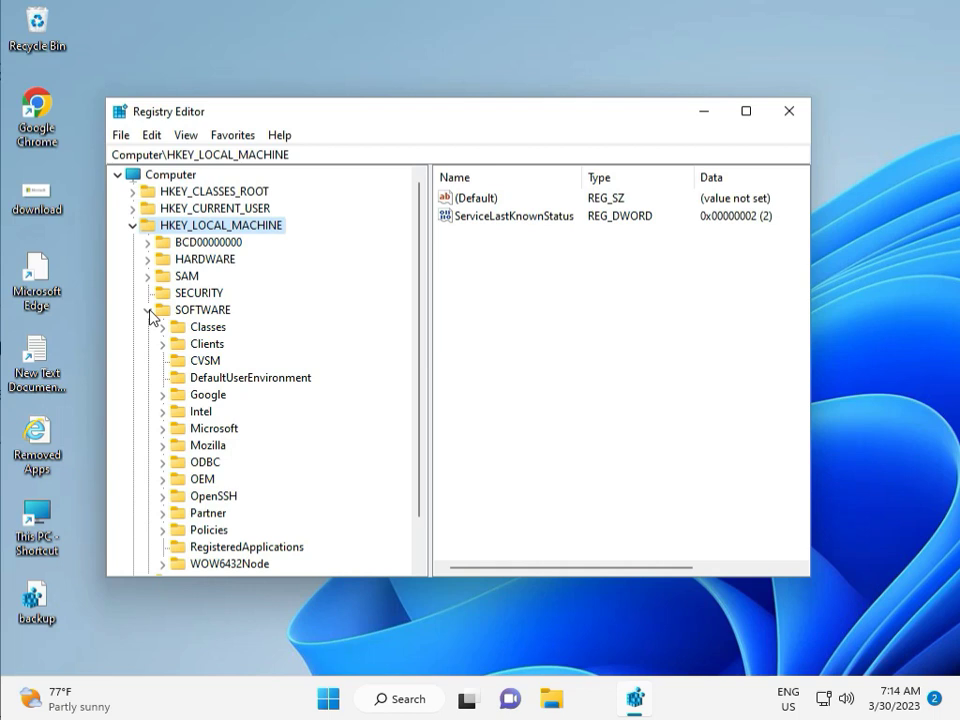
pyautogui.scroll(-1, 190, 394)
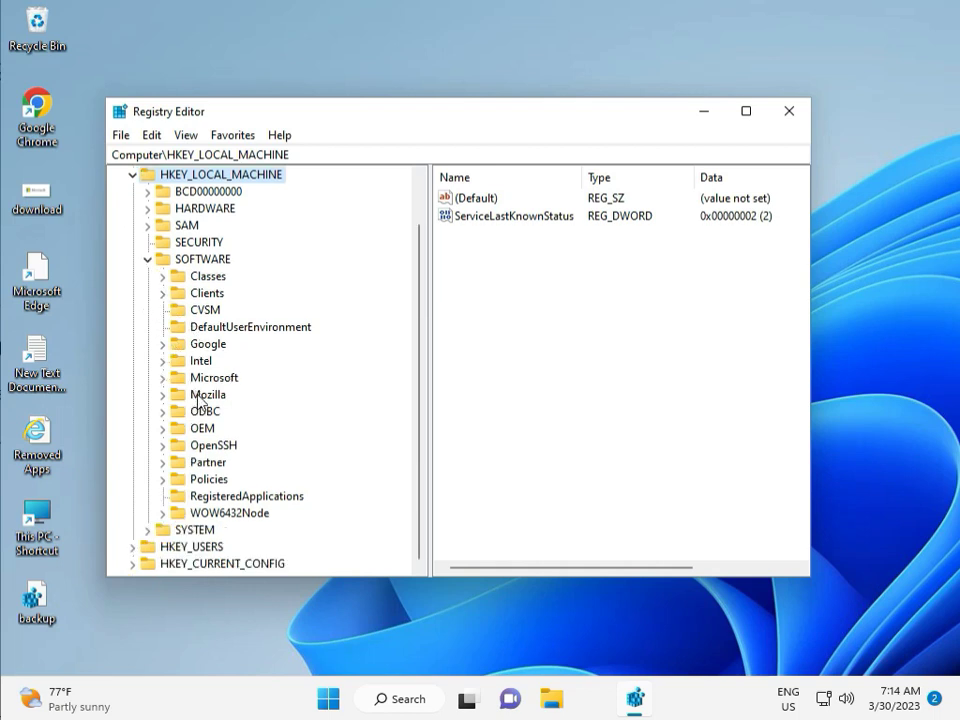
pyautogui.click(164, 480)
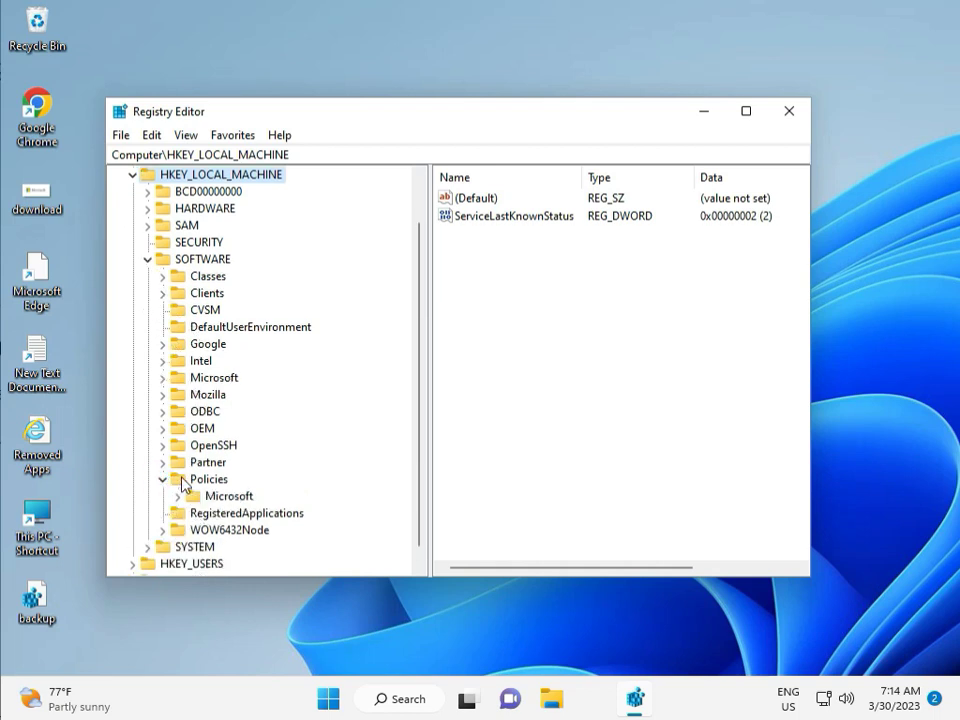
pyautogui.click(179, 497)
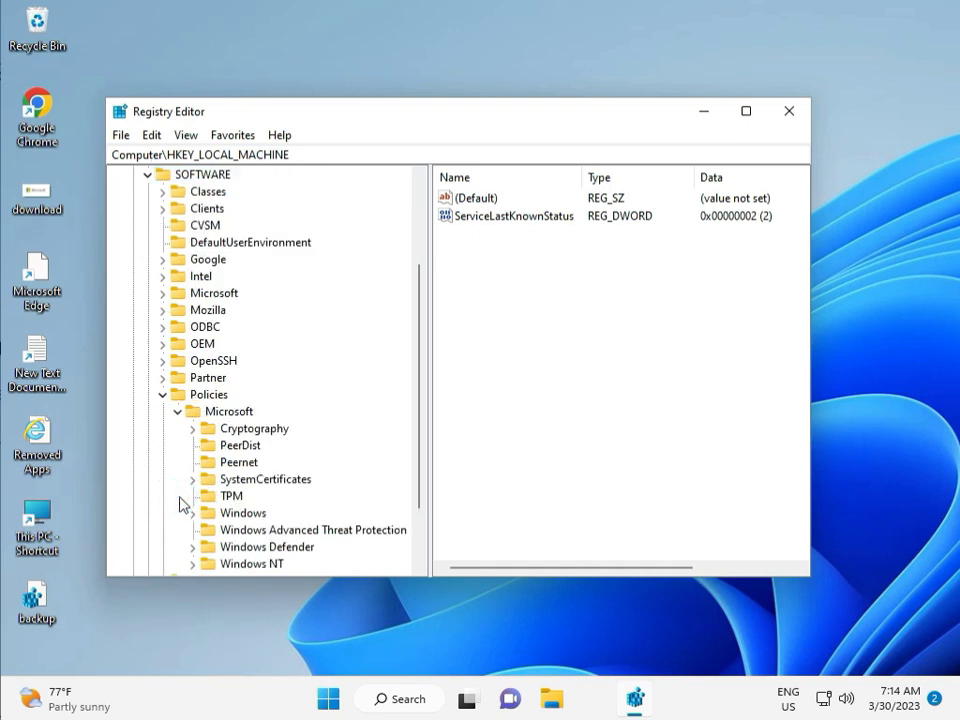
pyautogui.scroll(-2, 222, 495)
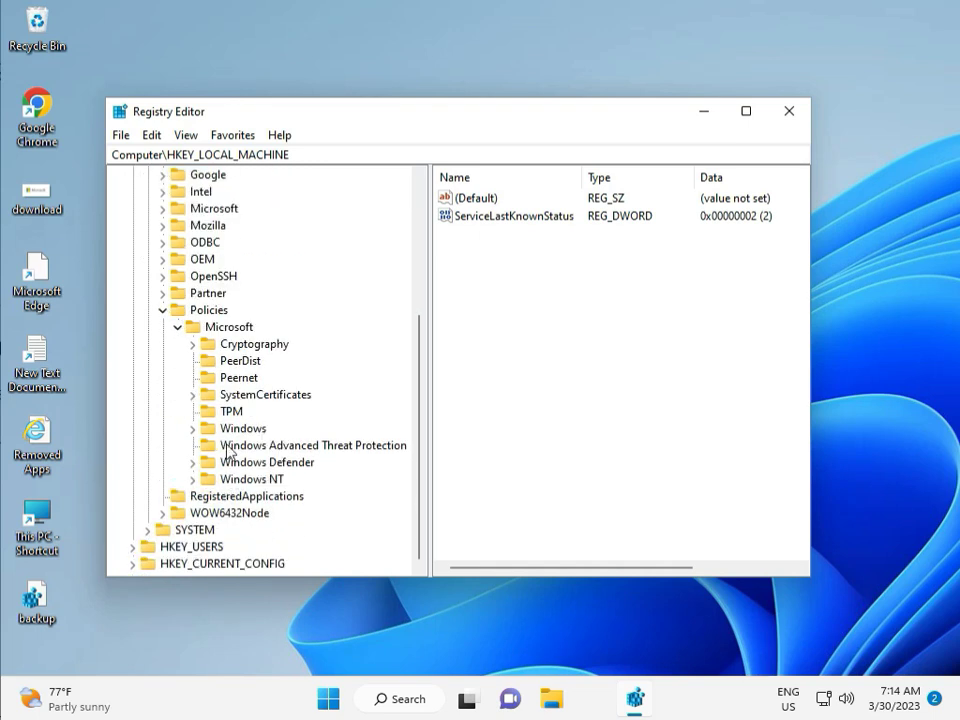
pyautogui.click(193, 428)
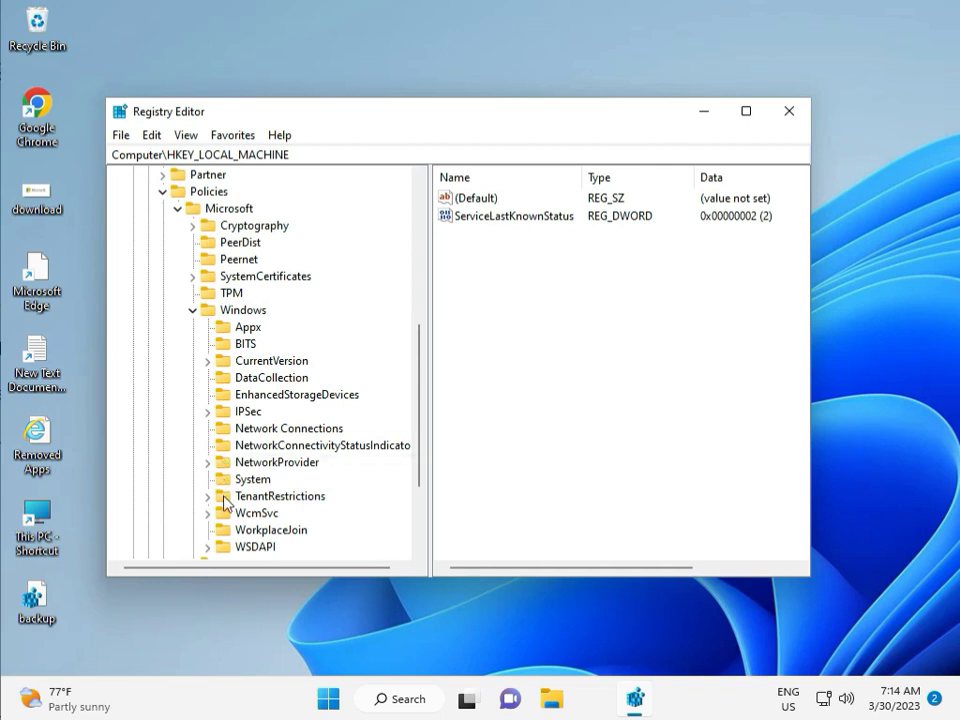
pyautogui.scroll(-1, 225, 533)
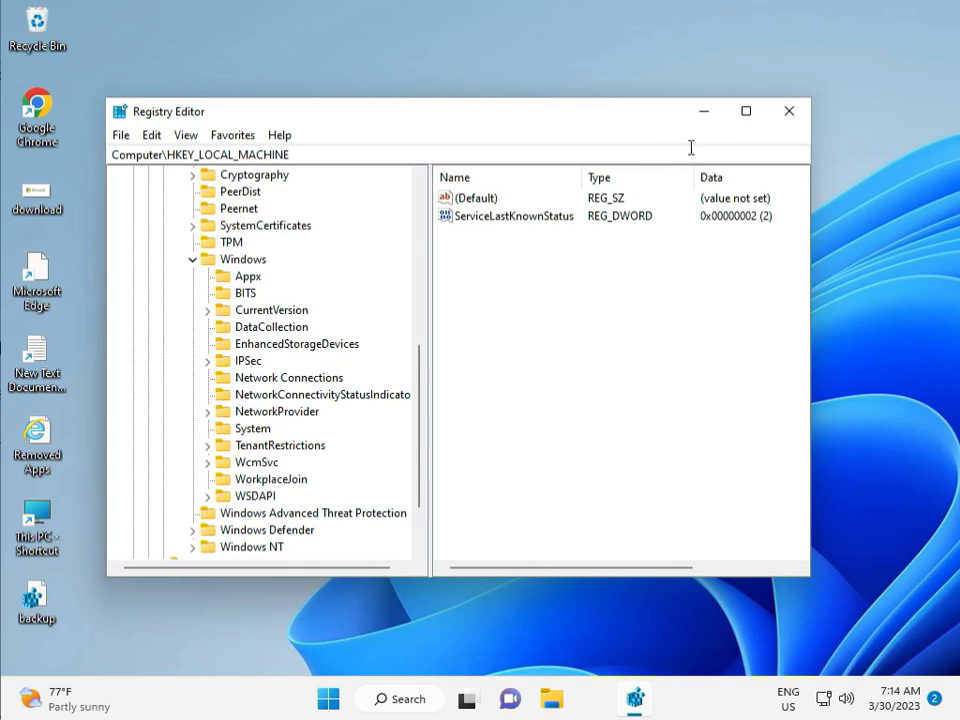
pyautogui.click(789, 111)
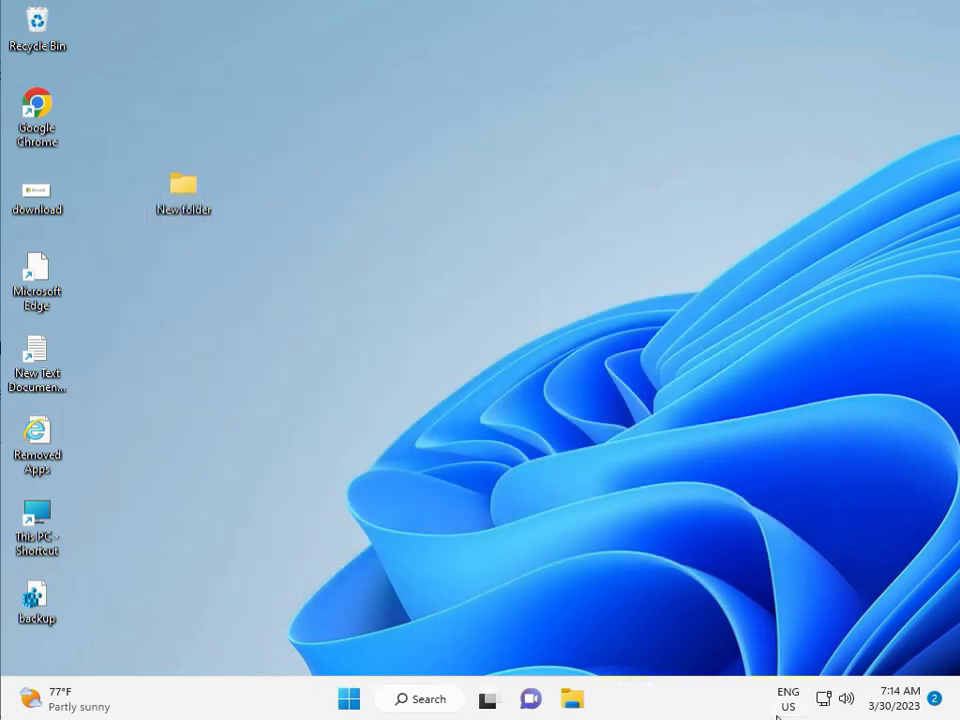
# Step: Search for cmd and open Command Prompt as administrator, allowing it to make changes
pyautogui.click(295, 450)
pyautogui.press('super')
pyautogui.write('cmd')
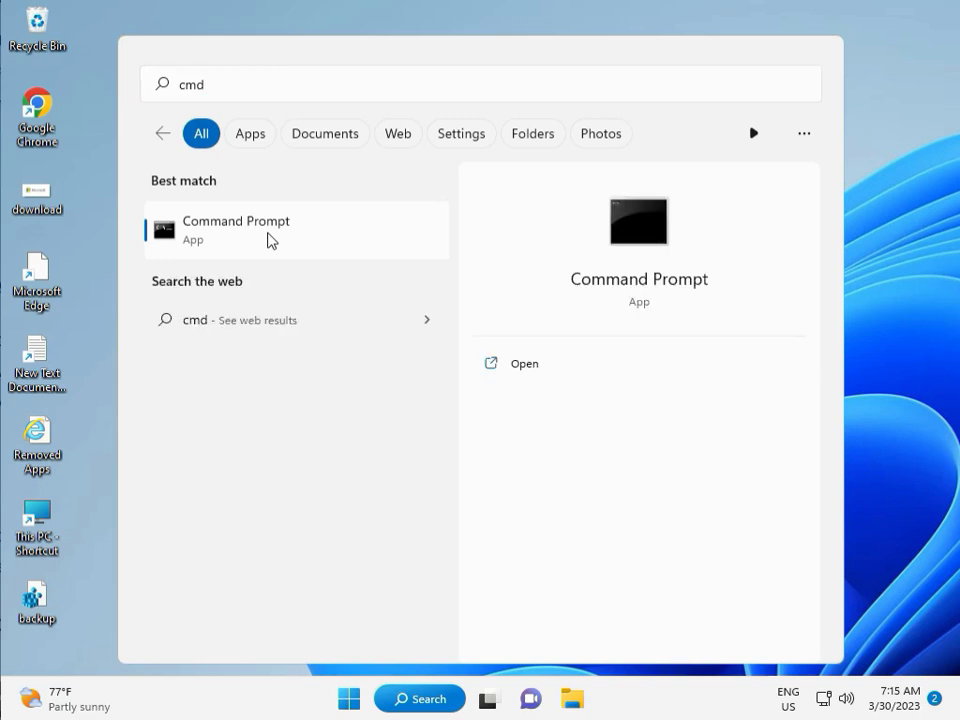
pyautogui.click(514, 396)
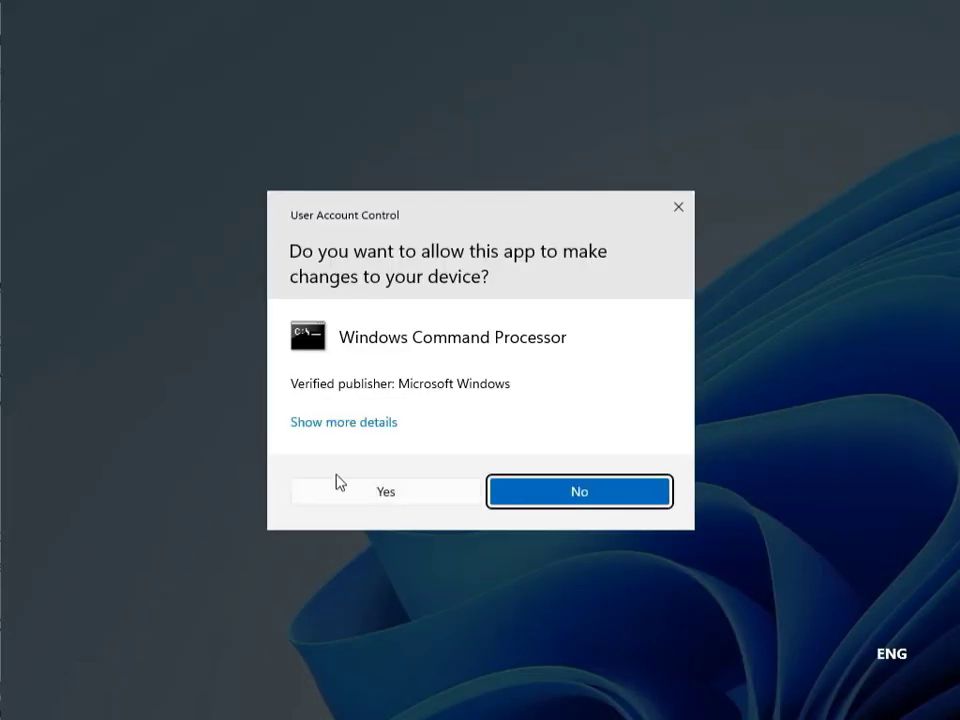
pyautogui.click(352, 488)
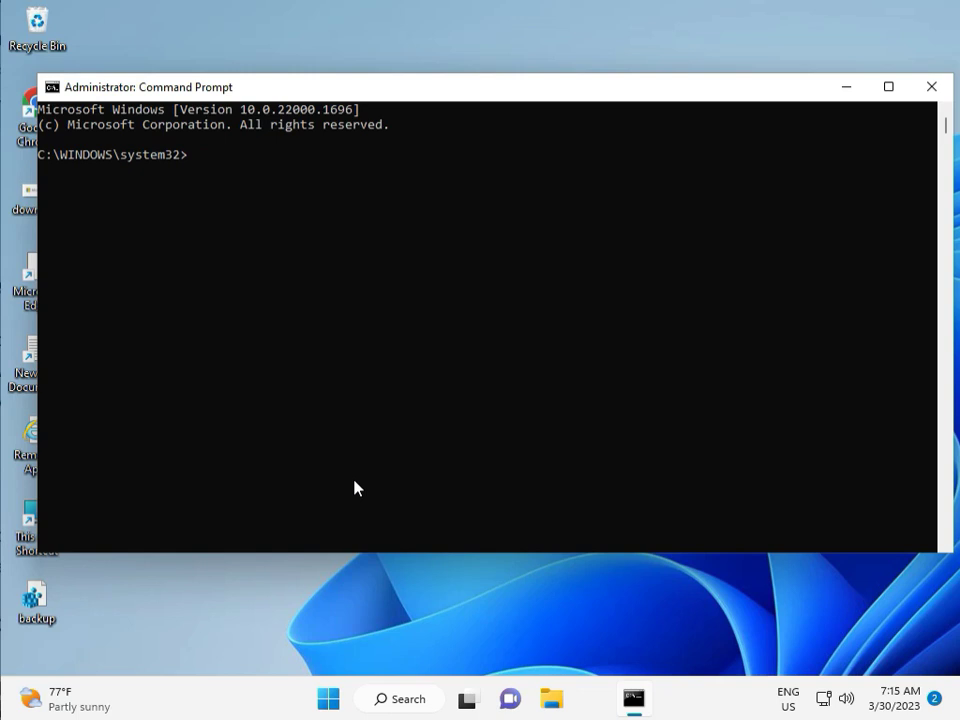
# Step: Run chkdsk /f /r, agree to schedule the disk check for the next restart, and close Command Prompt
pyautogui.write('chkdsk /f /r')
pyautogui.press('Return')
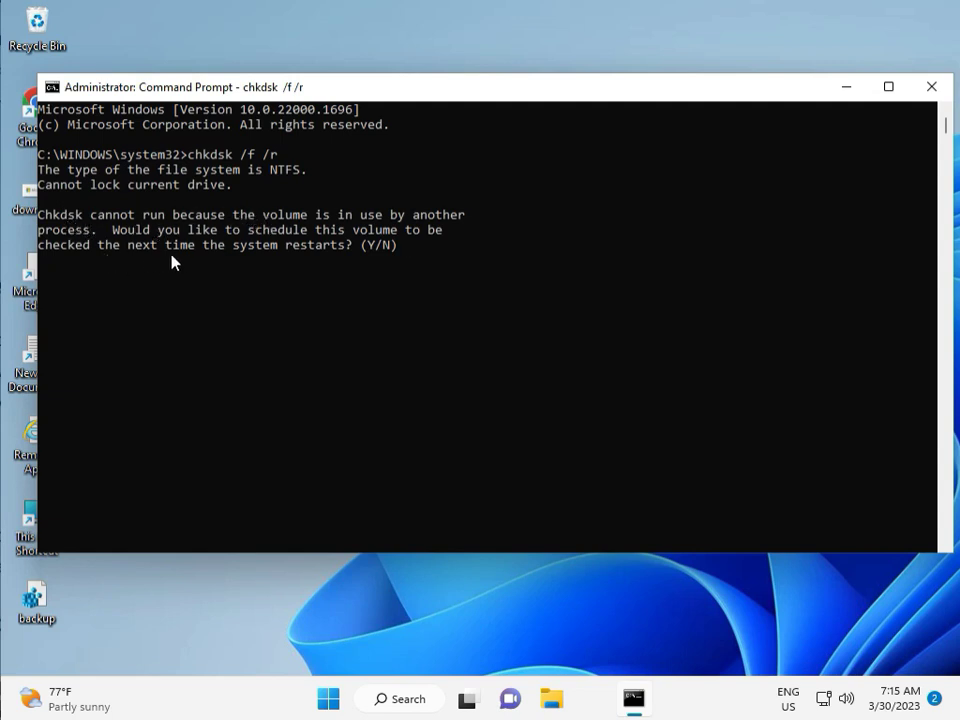
pyautogui.write('y')
pyautogui.press('Return')
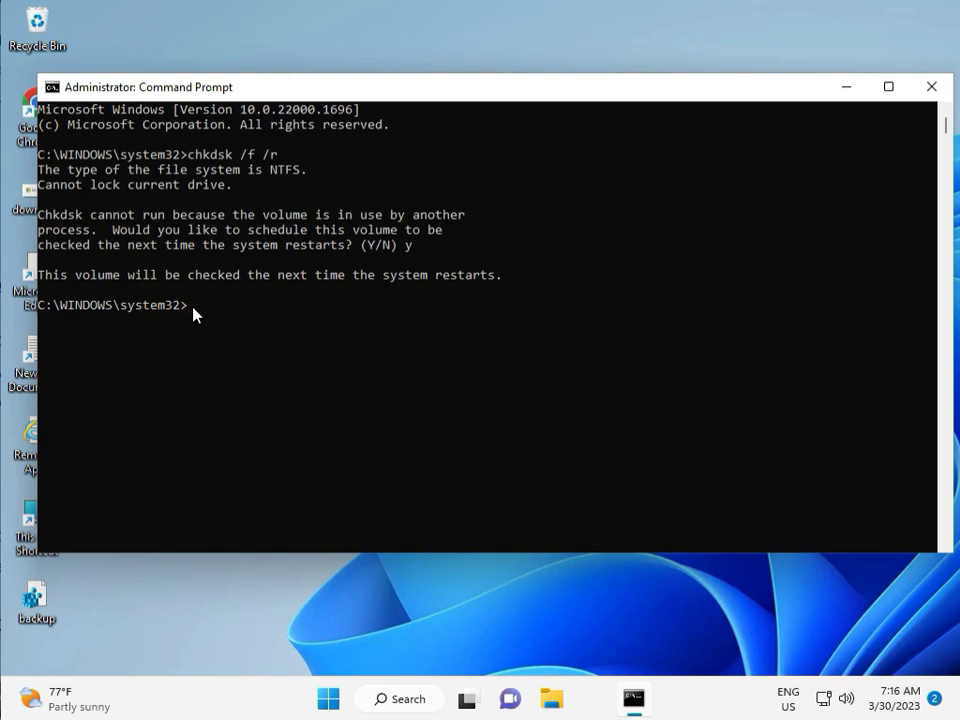
pyautogui.click(931, 90)
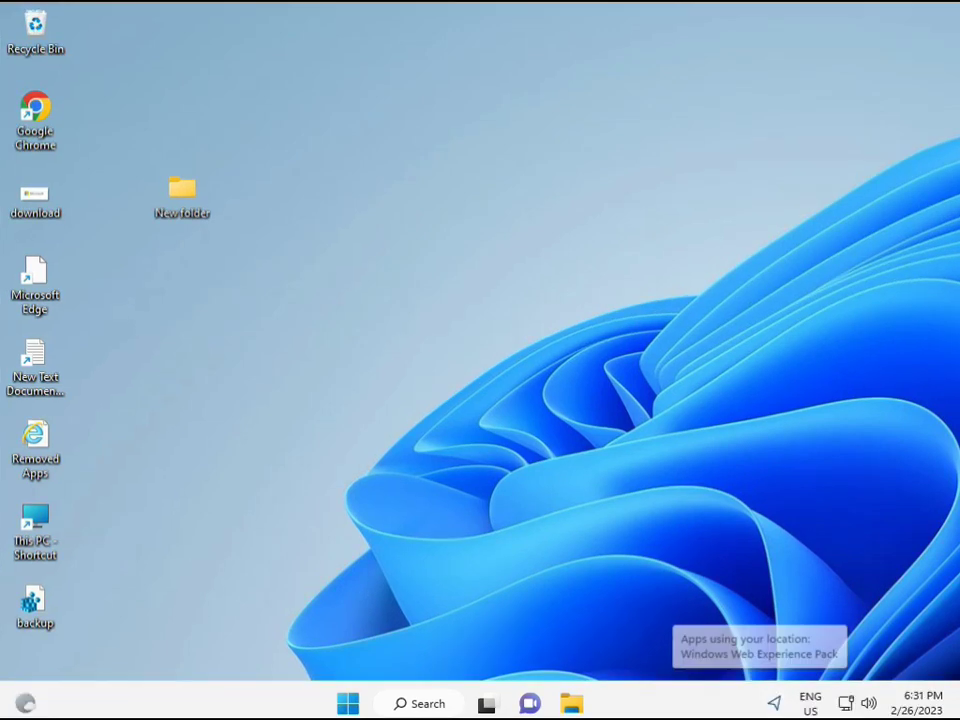
# Step: Find Command Prompt again with a cmd search and run it with administrator rights
pyautogui.click(349, 703)
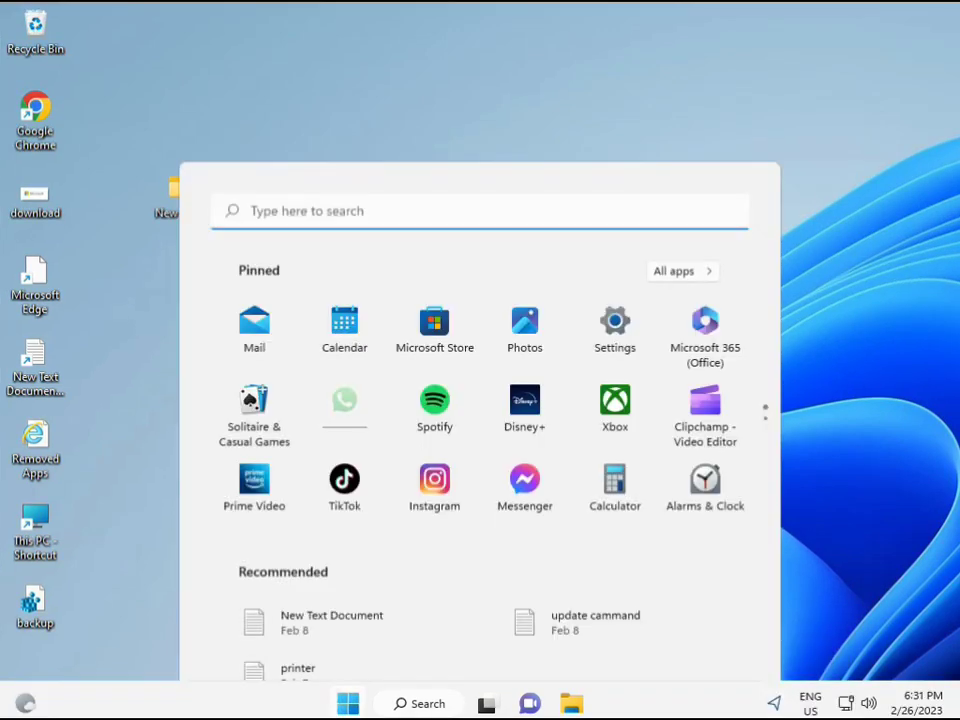
pyautogui.click(390, 706)
pyautogui.write('cmd')
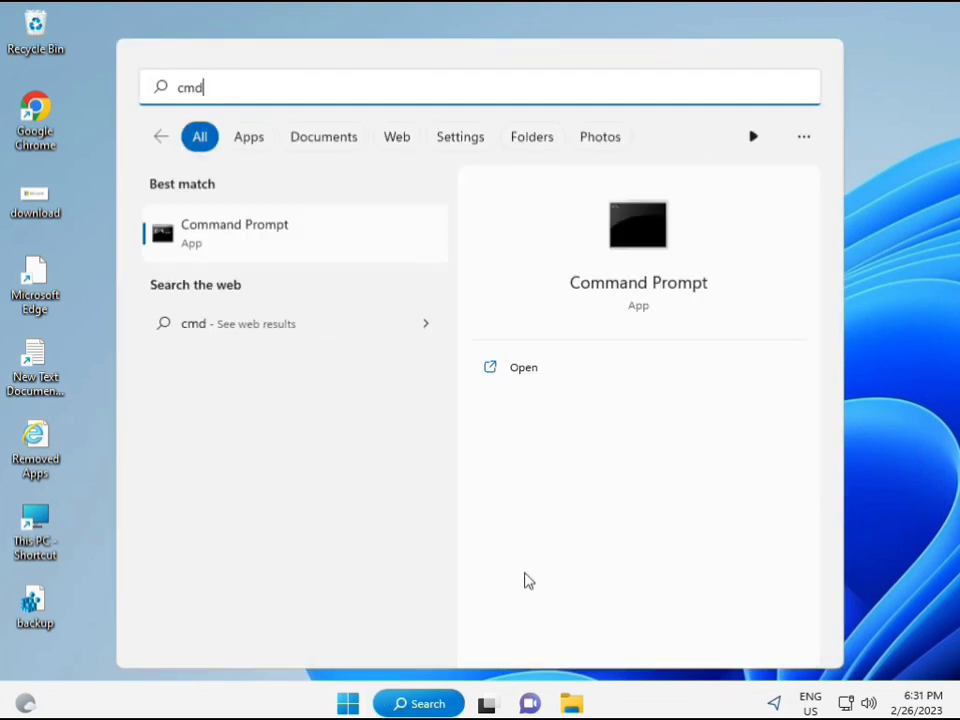
pyautogui.click(212, 234)
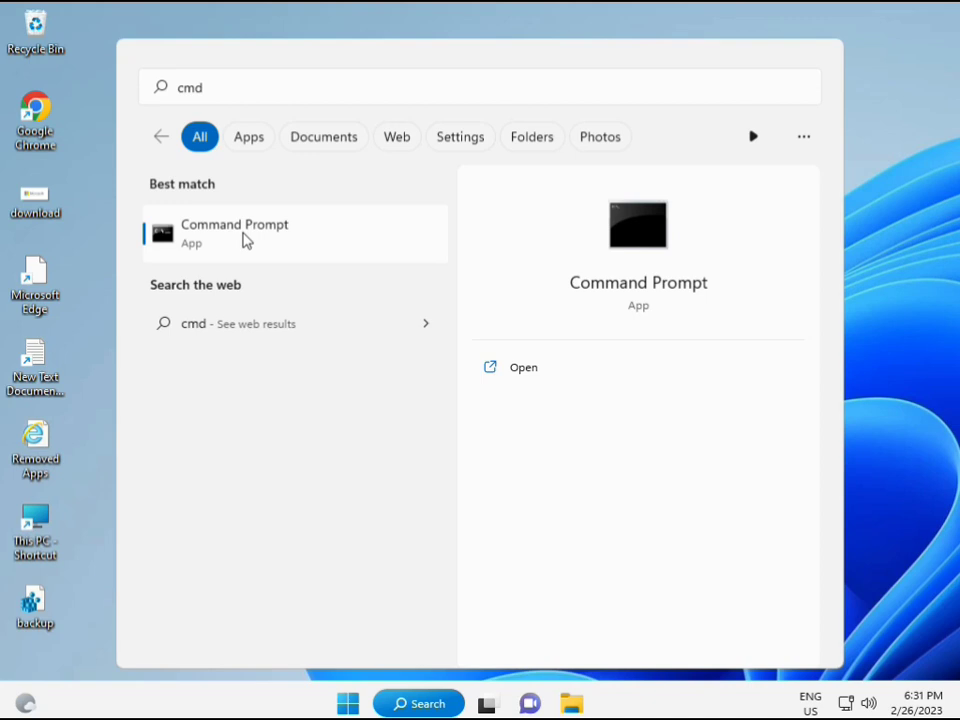
pyautogui.rightClick(247, 240)
pyautogui.click(297, 261)
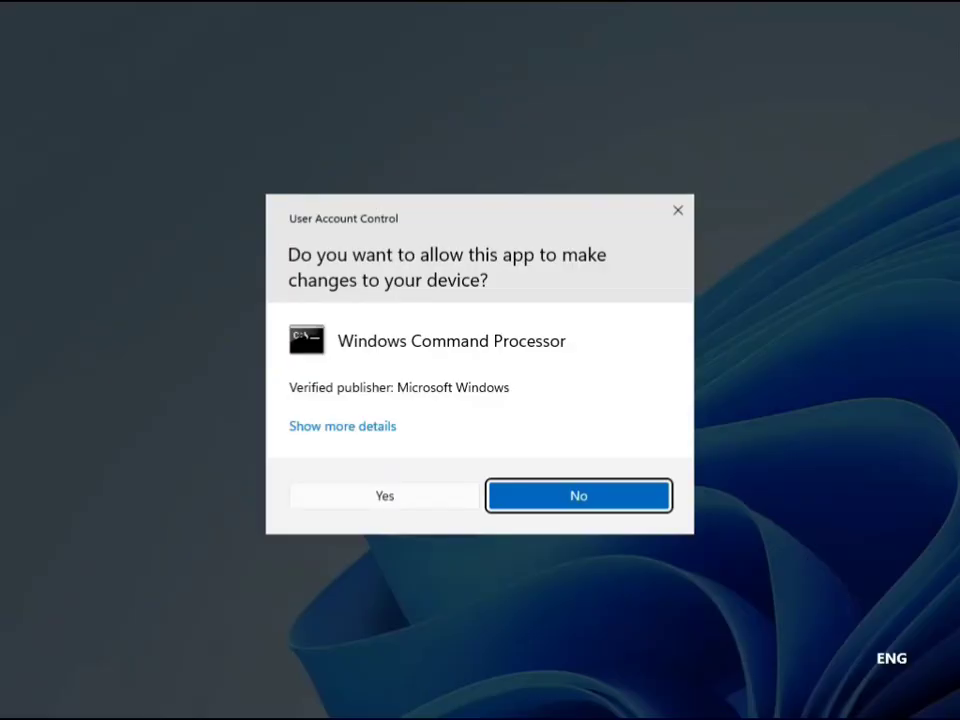
pyautogui.click(393, 495)
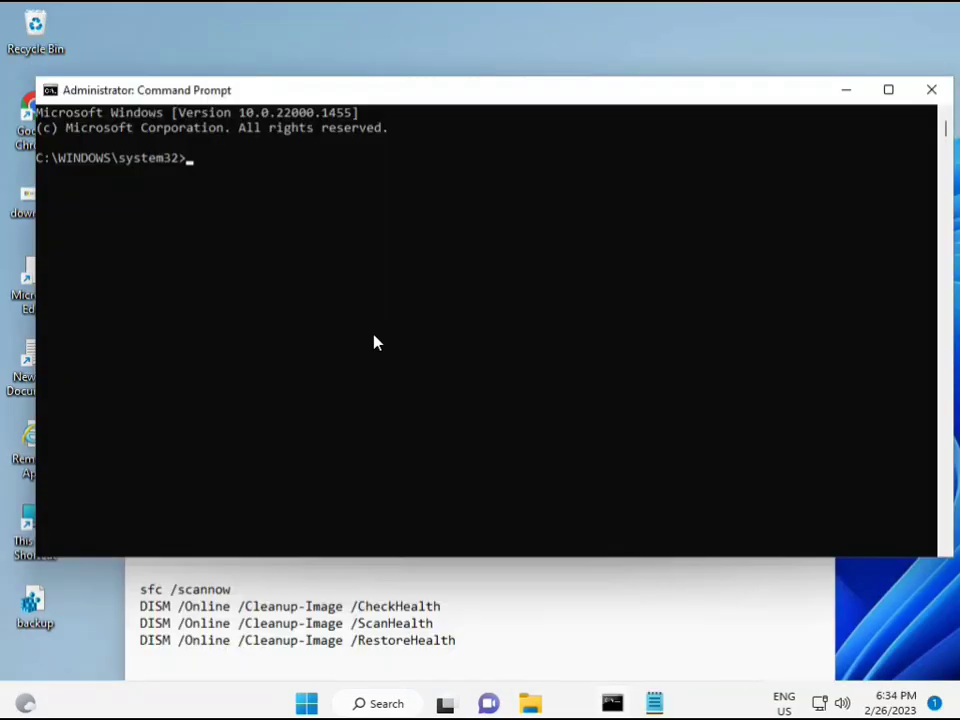
# Step: Scan the protected system files by running sfc /scannow
pyautogui.click(191, 158)
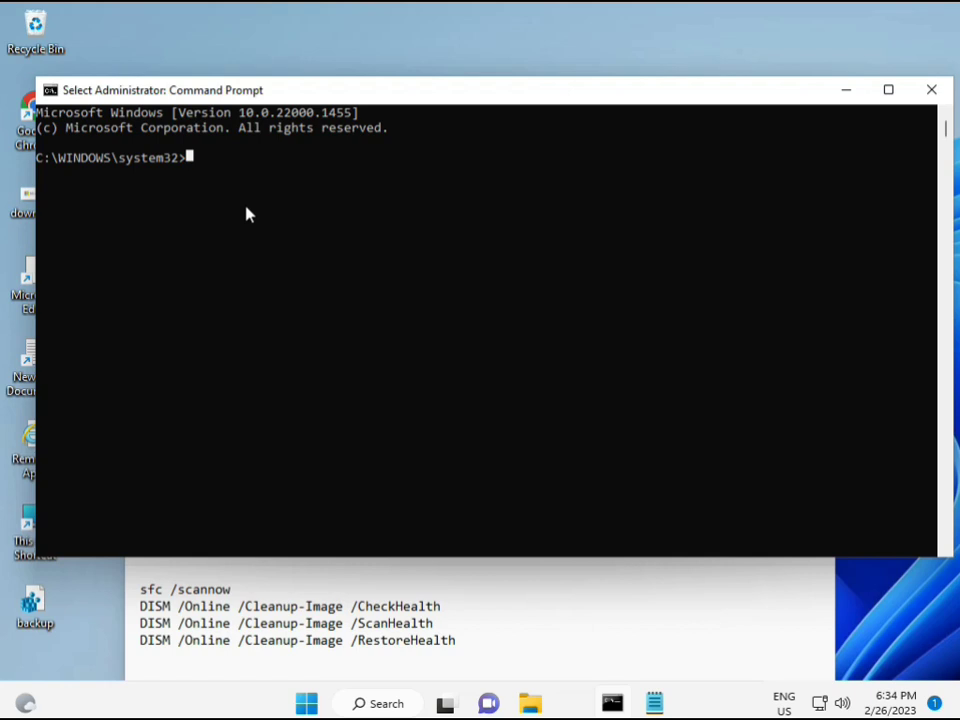
pyautogui.write('sca')
pyautogui.press('BackSpace')
pyautogui.press('BackSpace')
pyautogui.press('BackSpace')
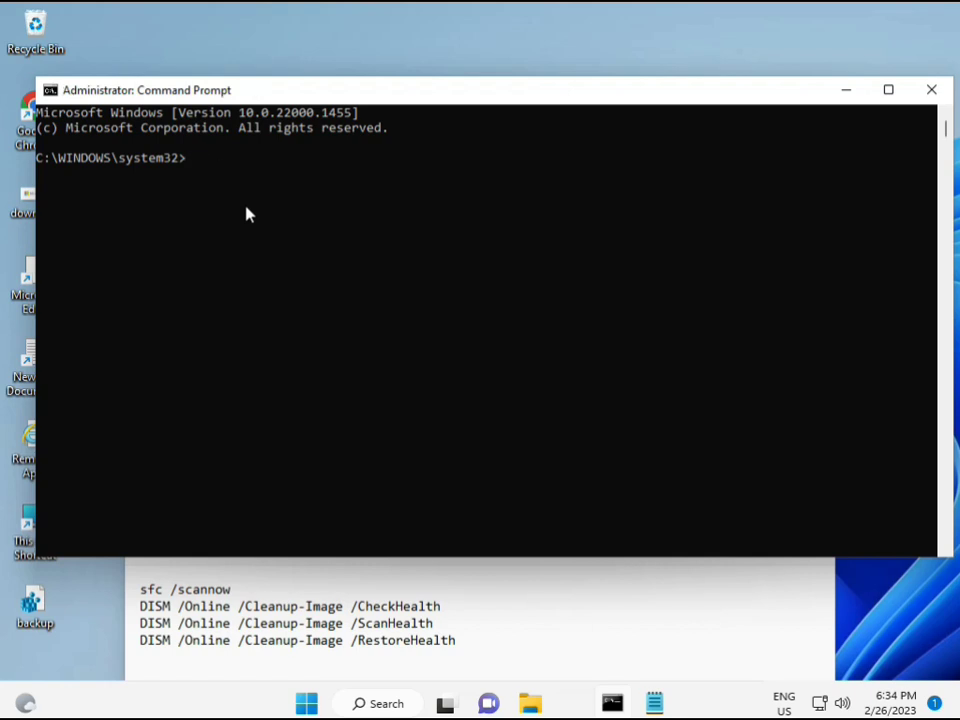
pyautogui.write('sfc /scannow')
pyautogui.press('Return')
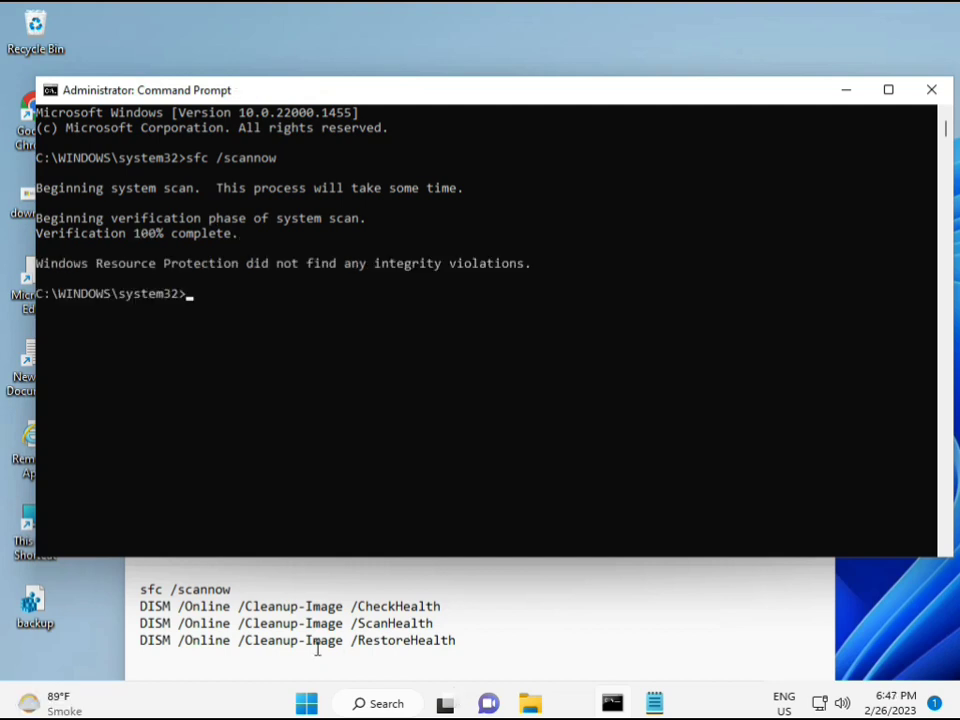
# Step: Copy the line DISM /Online /Cleanup-Image /CheckHealth from the Notepad document
pyautogui.click(145, 605)
pyautogui.moveTo(145, 605); pyautogui.dragTo(450, 606)
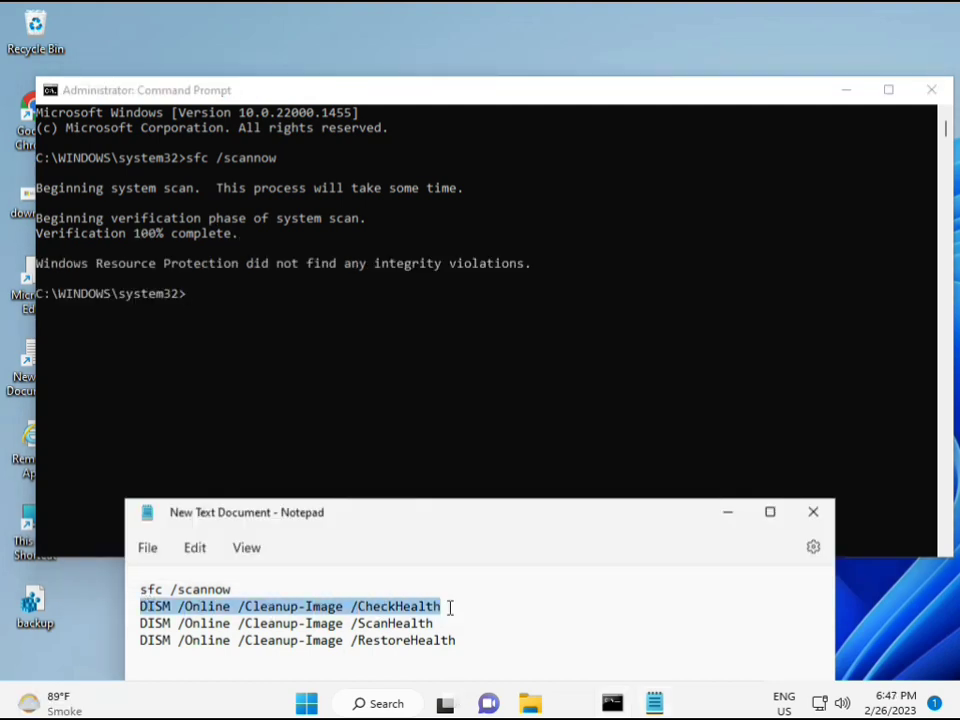
pyautogui.rightClick(254, 607)
pyautogui.click(302, 316)
# Step: Paste DISM /Online /Cleanup-Image /CheckHealth into the administrator Command Prompt and run it
pyautogui.click(195, 303)
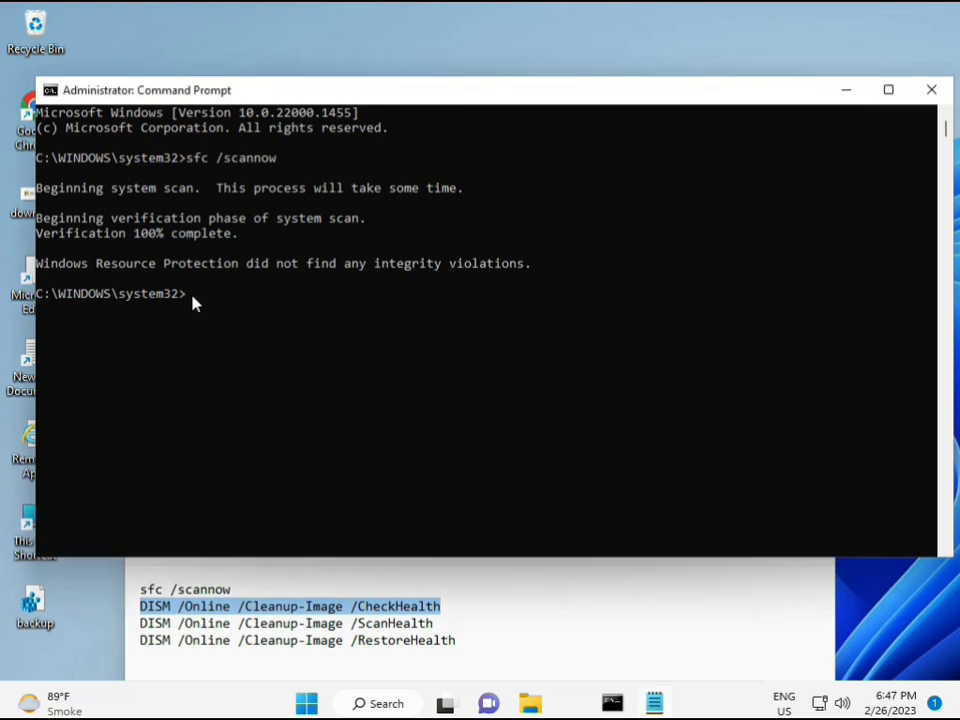
pyautogui.rightClick(78, 94)
pyautogui.moveTo(161, 232)
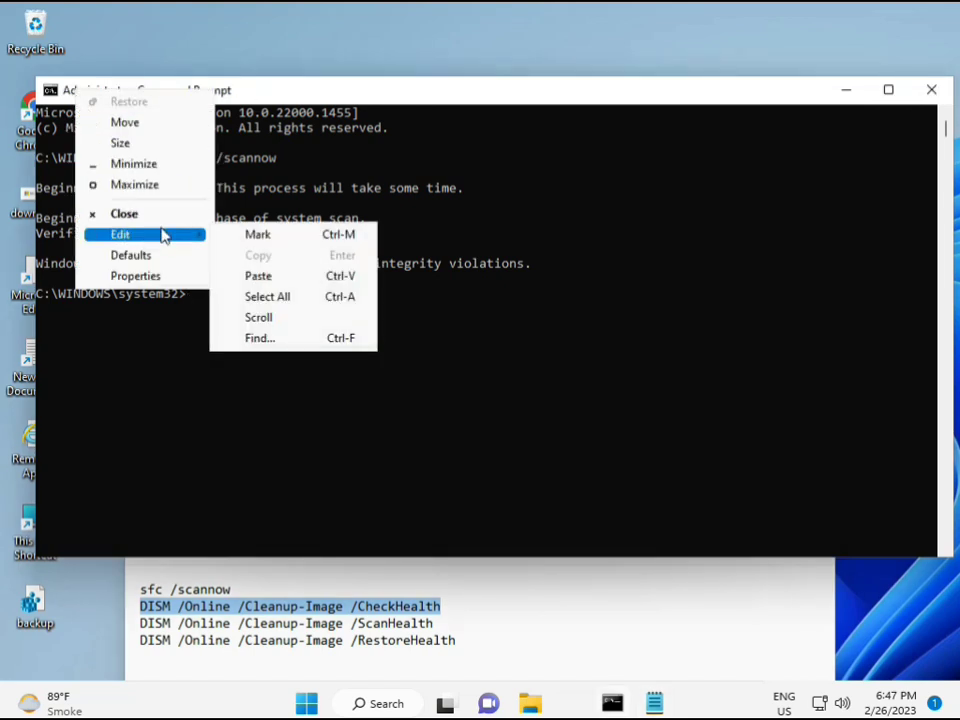
pyautogui.click(253, 276)
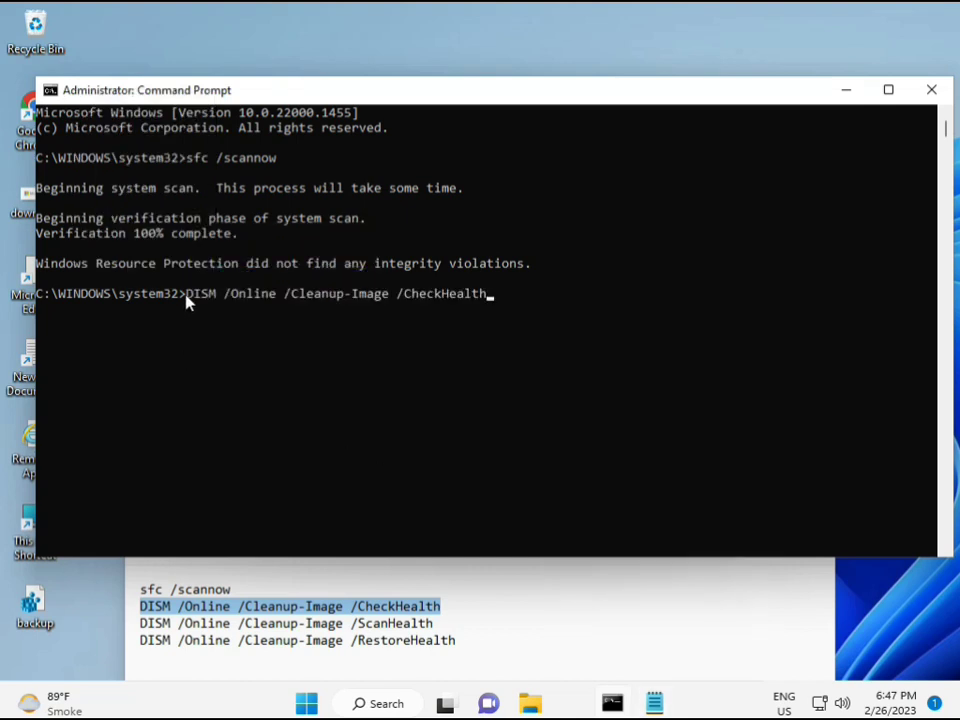
pyautogui.click(188, 300)
pyautogui.press('Escape')
pyautogui.press('Return')
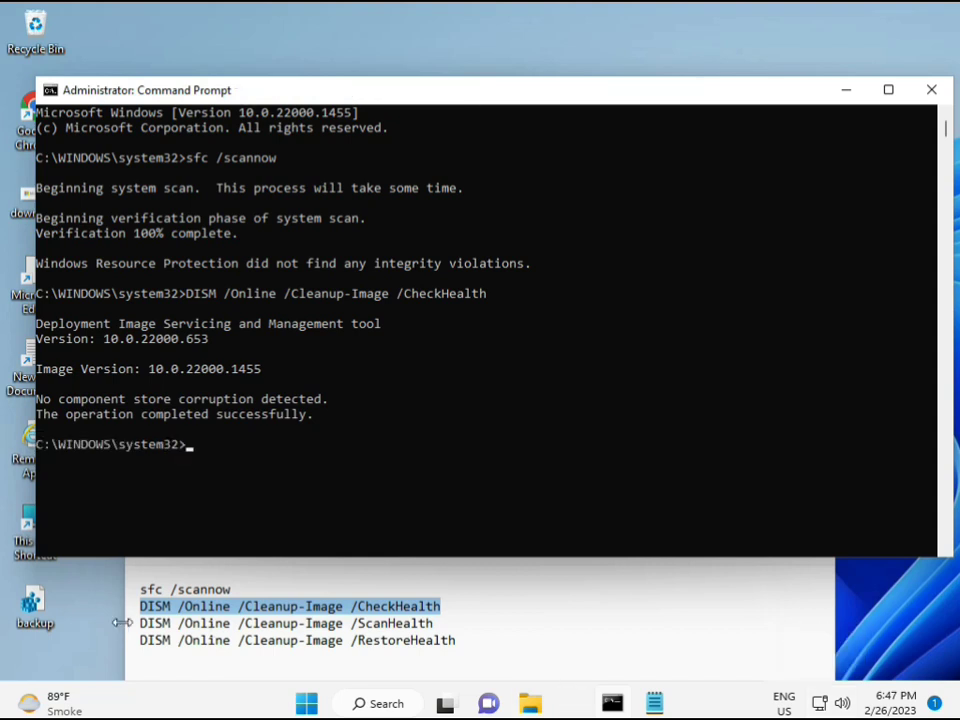
# Step: Copy the line DISM /Online /Cleanup-Image /ScanHealth from the Notepad document
pyautogui.click(142, 625)
pyautogui.keyDown('shift'); pyautogui.click(454, 624); pyautogui.keyUp('shift')
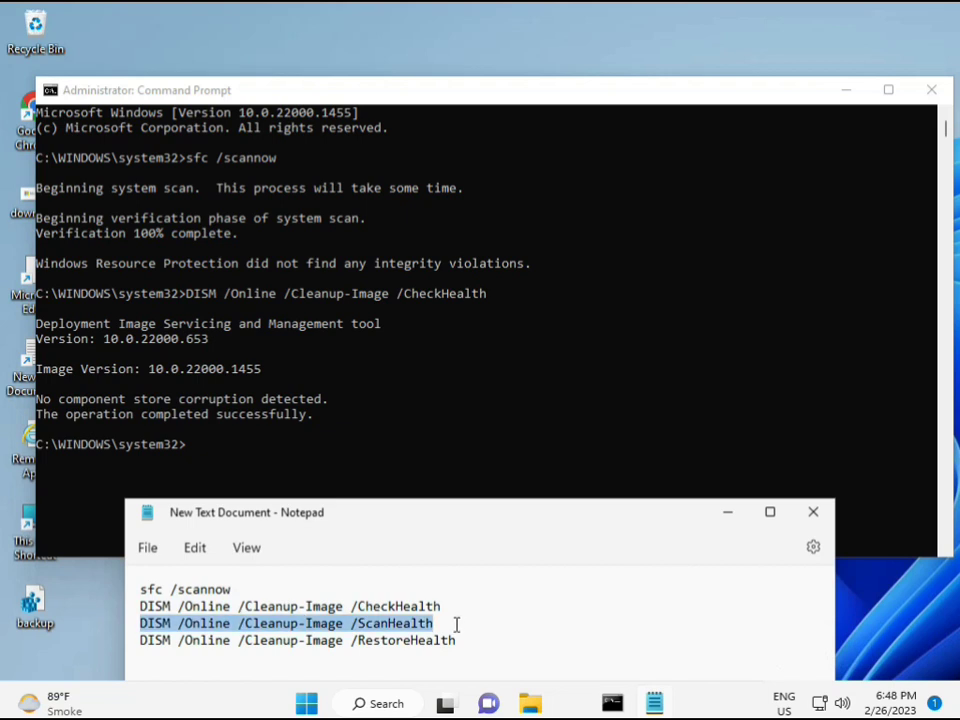
pyautogui.rightClick(425, 621)
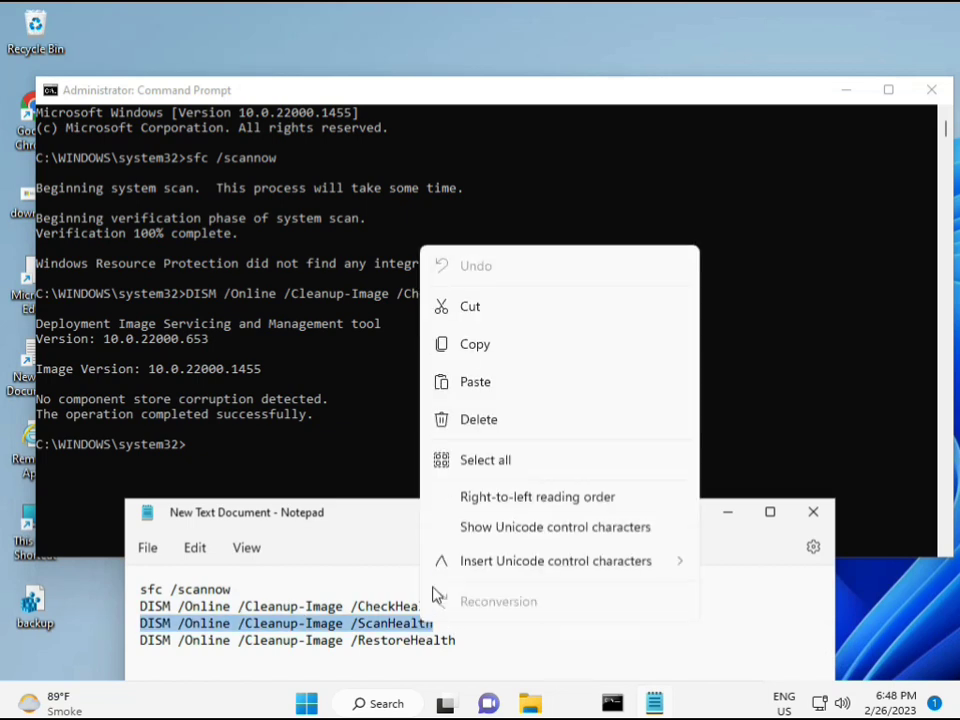
pyautogui.click(466, 358)
# Step: Paste DISM /Online /Cleanup-Image /ScanHealth into Command Prompt and run the component store scan
pyautogui.click(210, 456)
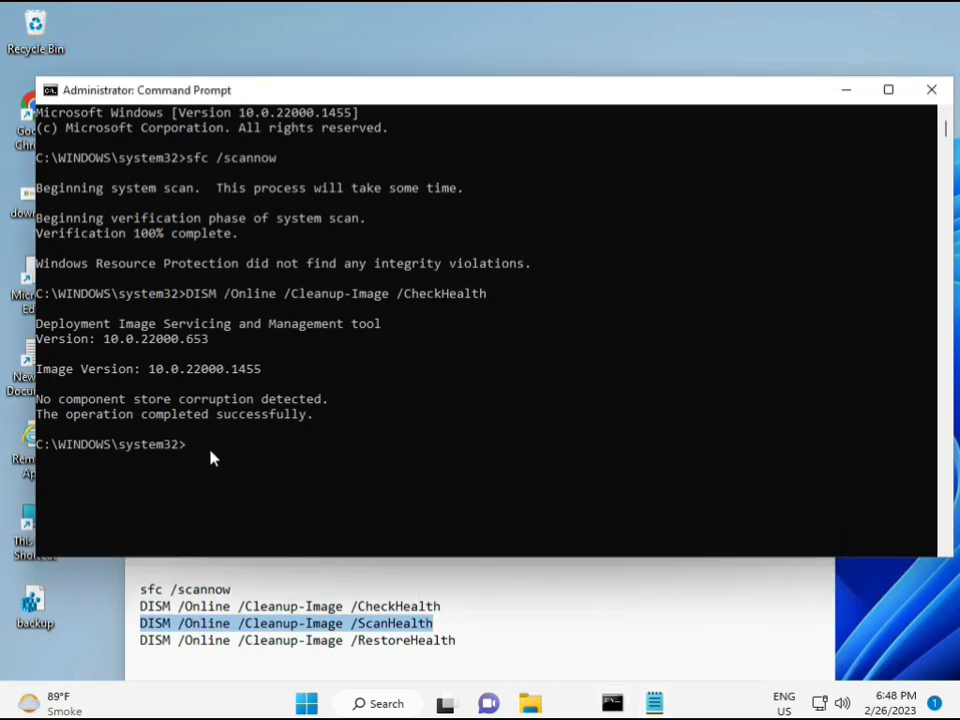
pyautogui.click(193, 452)
pyautogui.rightClick(193, 452)
pyautogui.rightClick(193, 452)
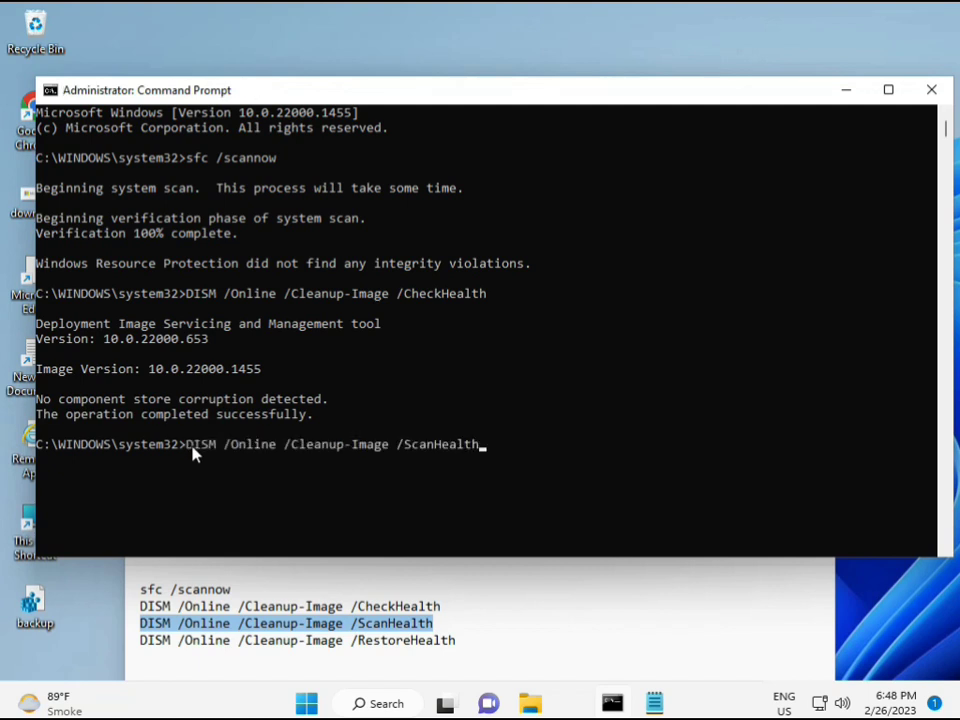
pyautogui.press('Return')
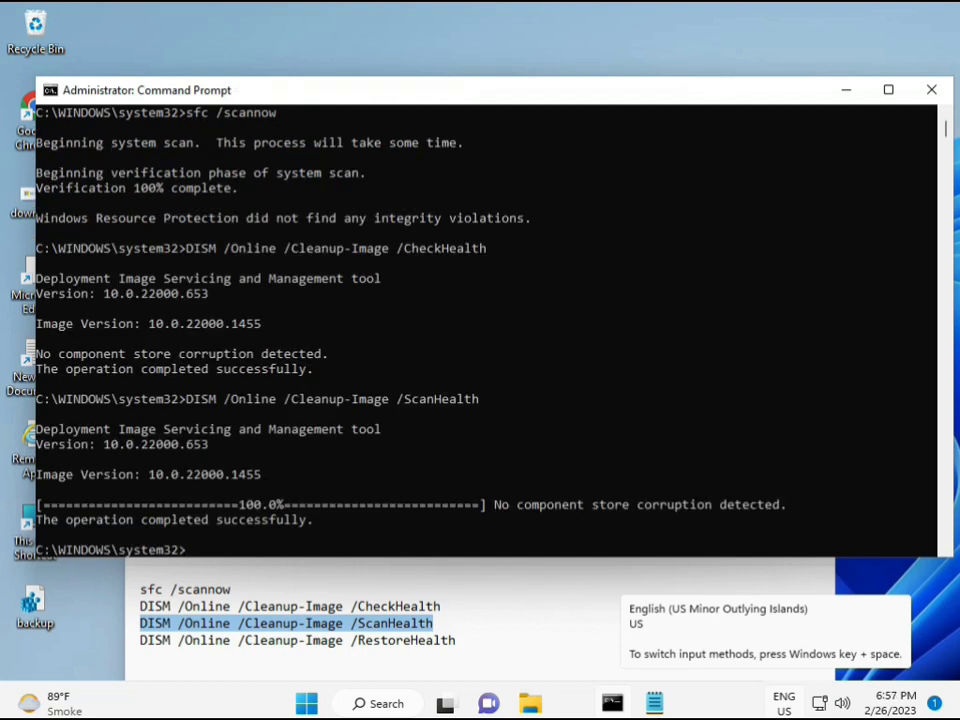
# Step: Copy the line DISM /Online /Cleanup-Image /RestoreHealth from the Notepad document
pyautogui.moveTo(216, 520); pyautogui.dragTo(314, 521)
pyautogui.click(227, 645)
pyautogui.tripleClick(227, 645)
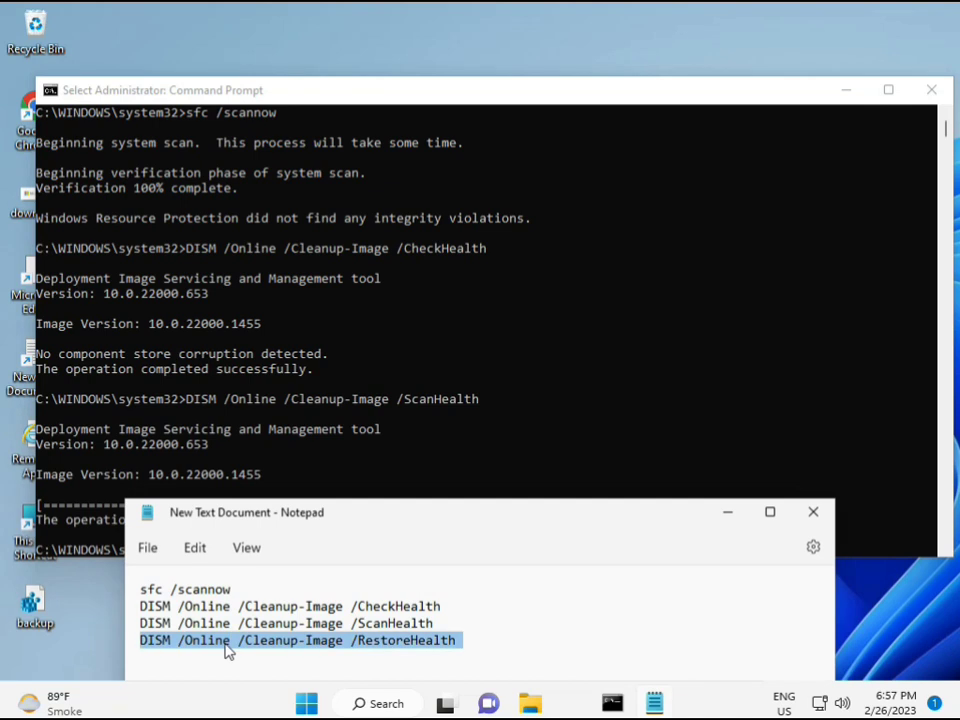
pyautogui.rightClick(227, 645)
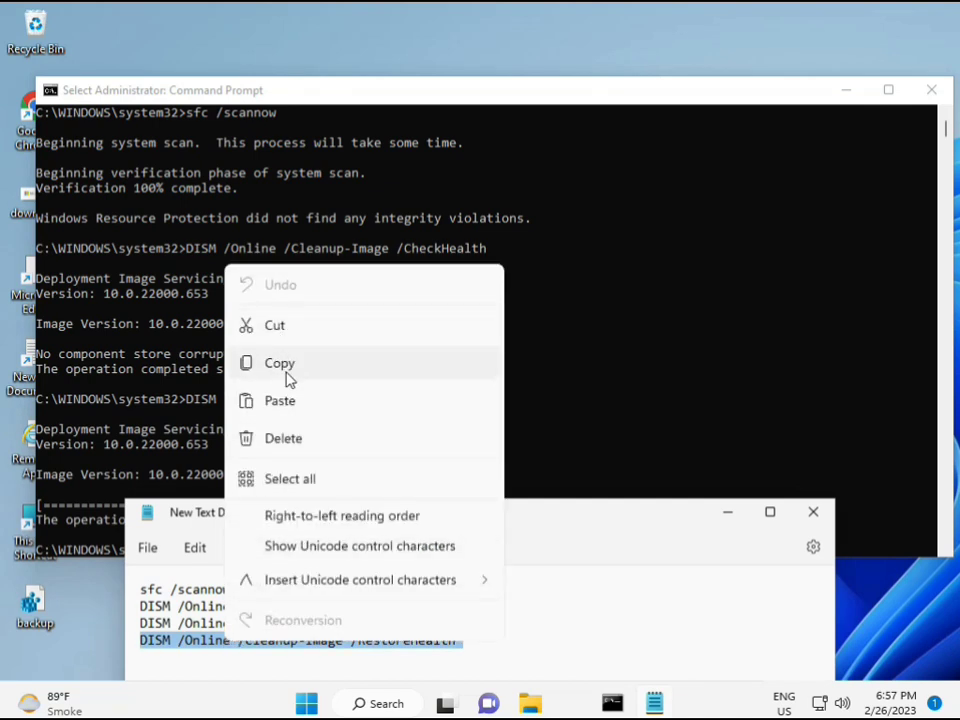
pyautogui.click(285, 368)
# Step: Paste DISM /Online /Cleanup-Image /RestoreHealth into Command Prompt and start the image repair
pyautogui.click(265, 492)
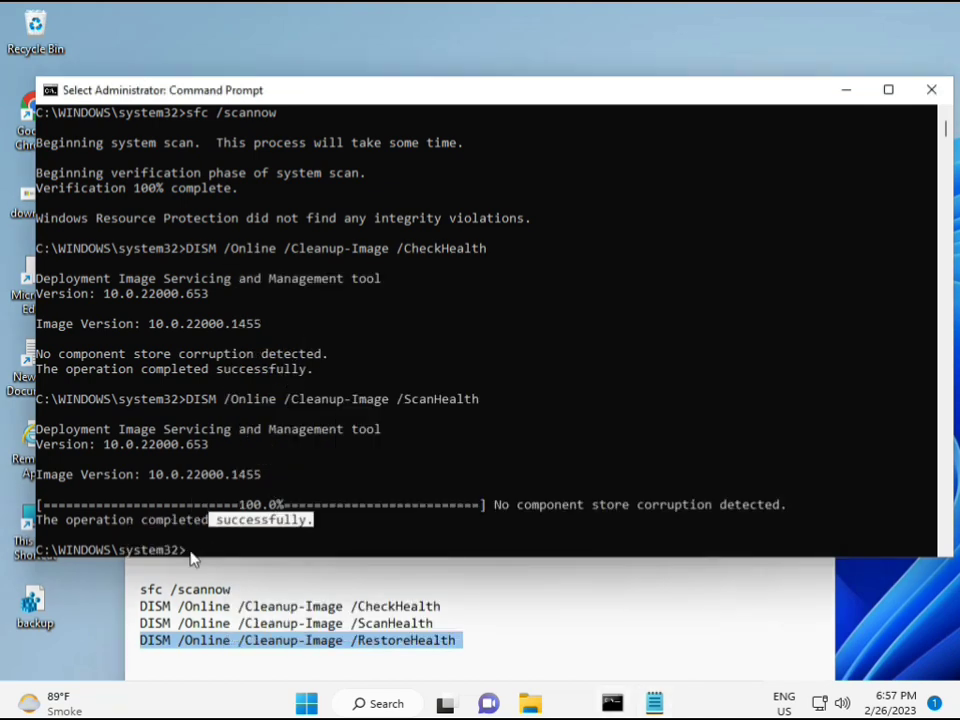
pyautogui.click(189, 555)
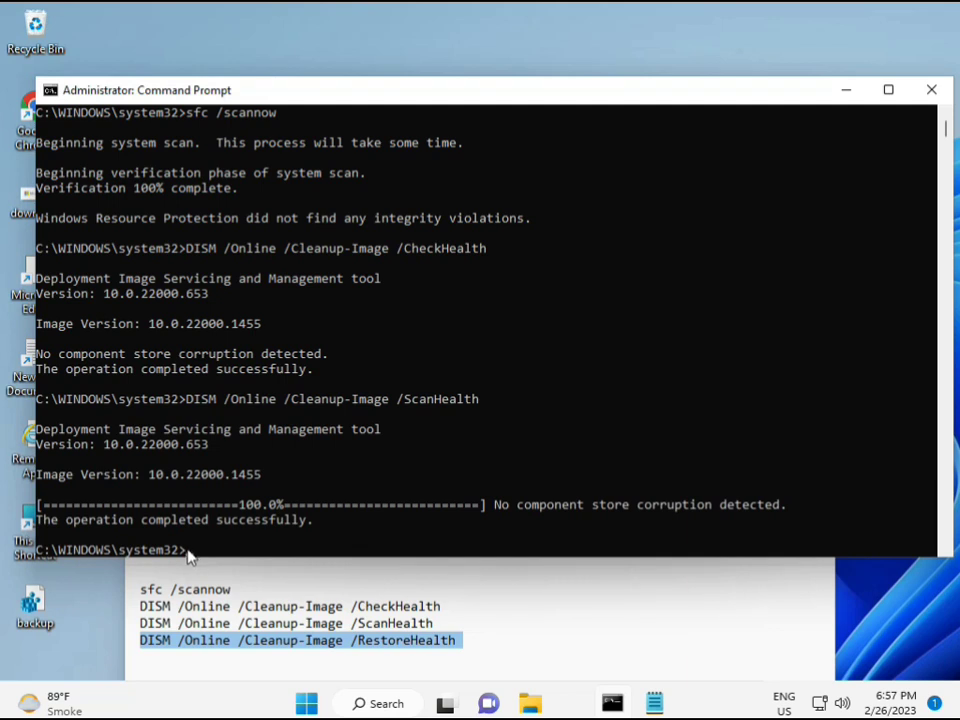
pyautogui.click(189, 555)
pyautogui.click(189, 555)
pyautogui.rightClick(189, 555)
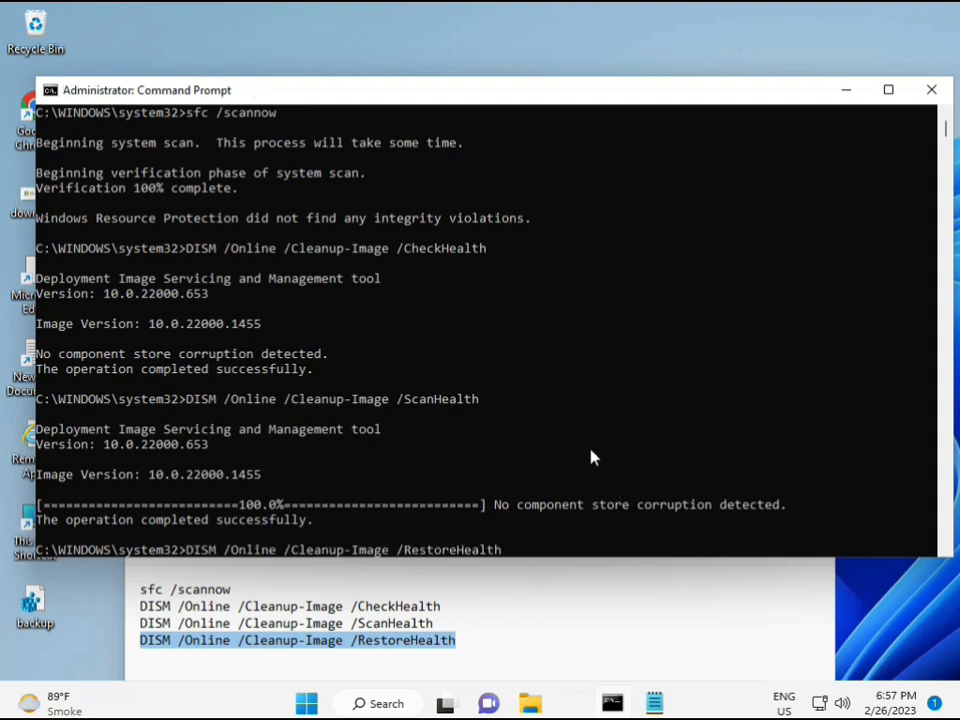
pyautogui.scroll(-9, 588, 455)
pyautogui.scroll(9, 568, 454)
pyautogui.moveTo(947, 132)
pyautogui.mouseDown()
pyautogui.moveTo(948, 142)
pyautogui.moveTo(947, 130)
pyautogui.mouseUp()
pyautogui.click(191, 281)
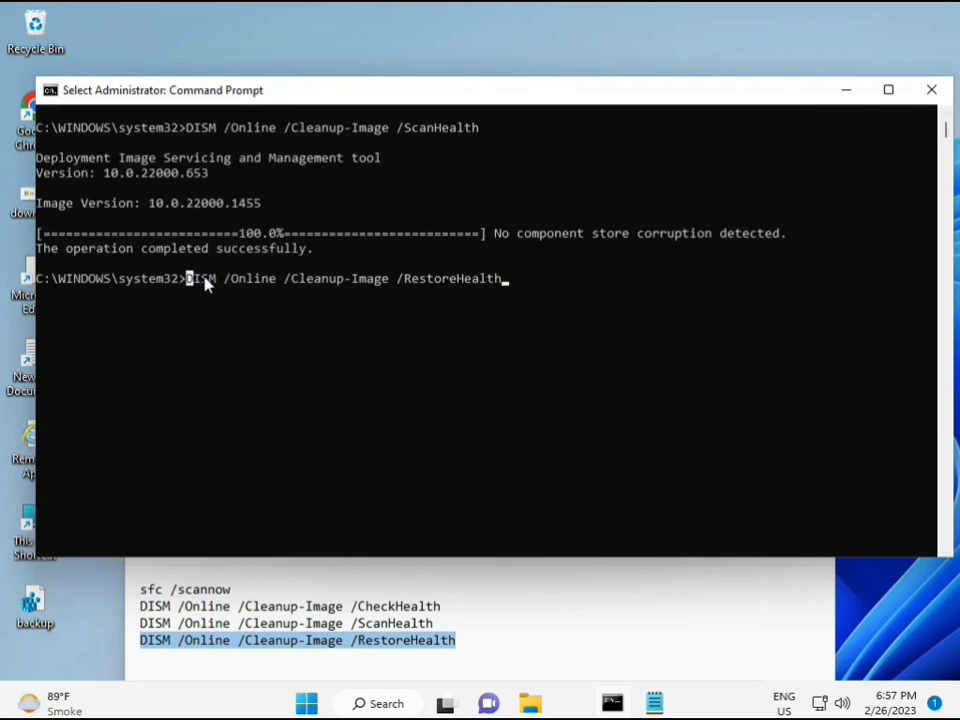
pyautogui.press('Escape')
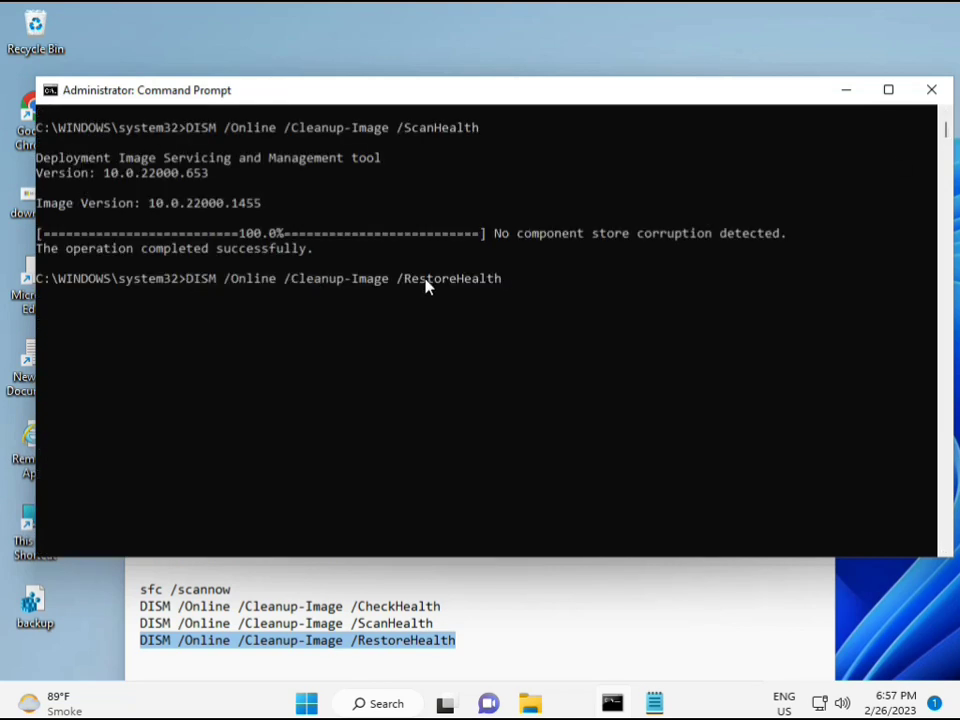
pyautogui.press('Return')
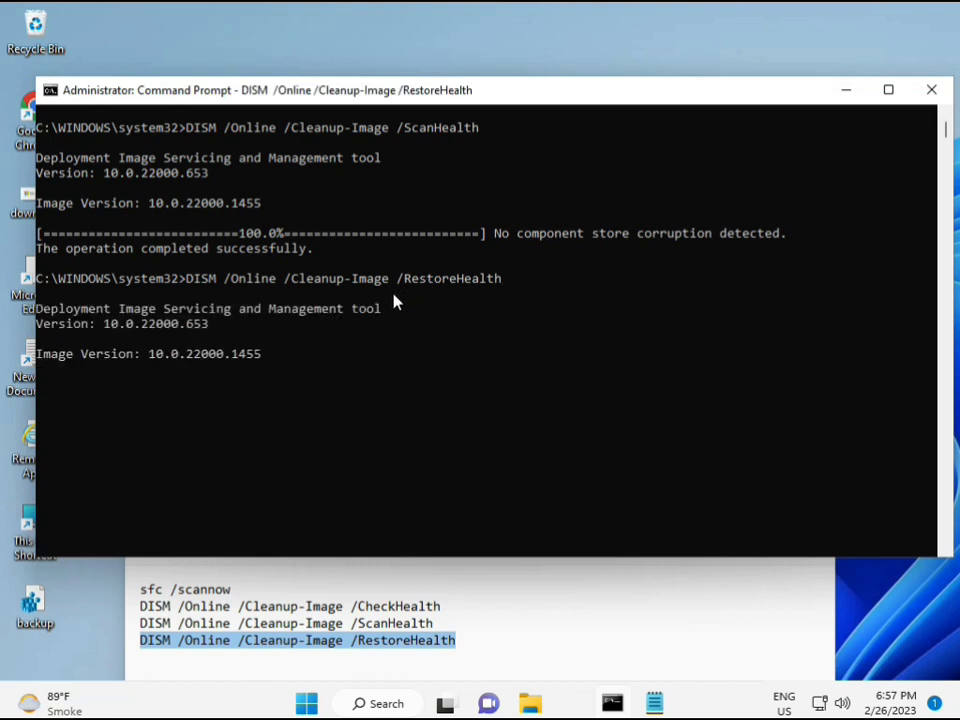